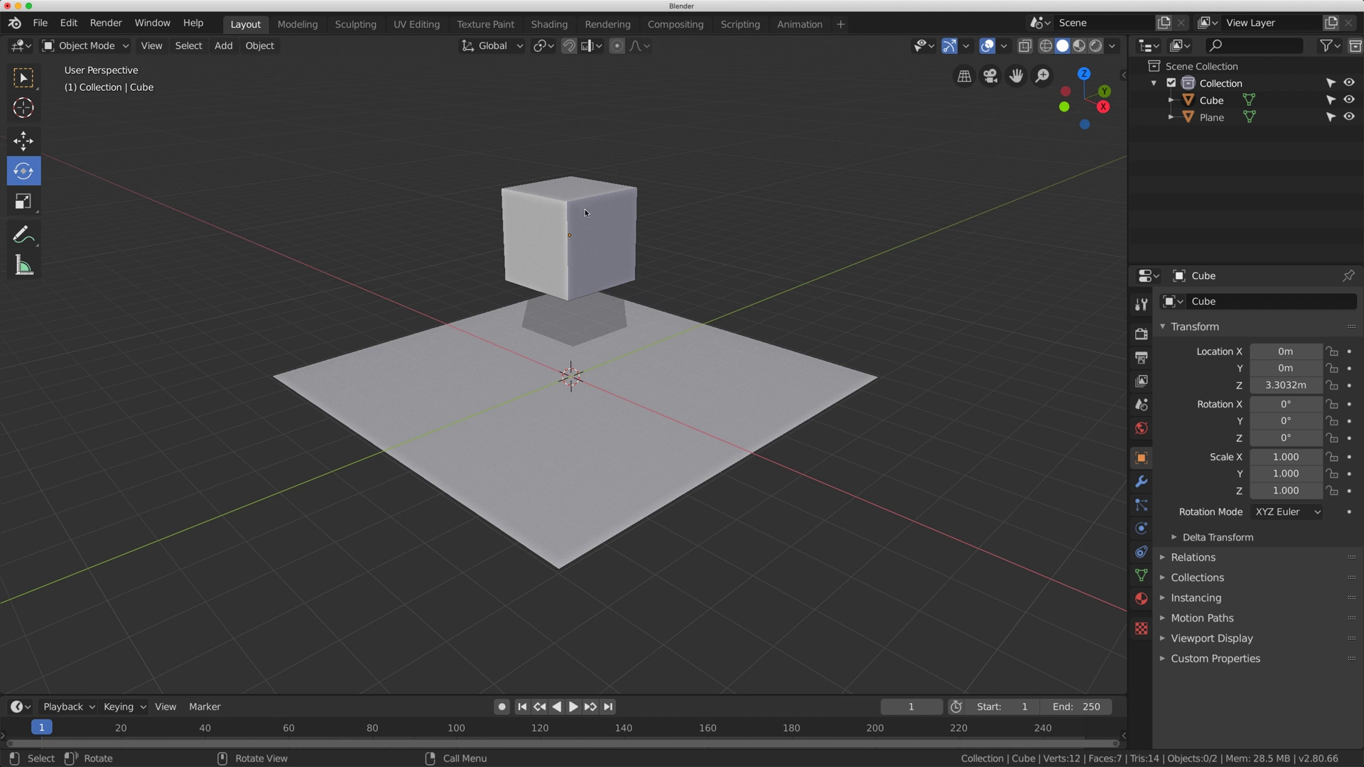
Select the cube, then the plane as active, and put the plane in Edit Mode
{"action": "left_click", "coordinate": [550, 194]}
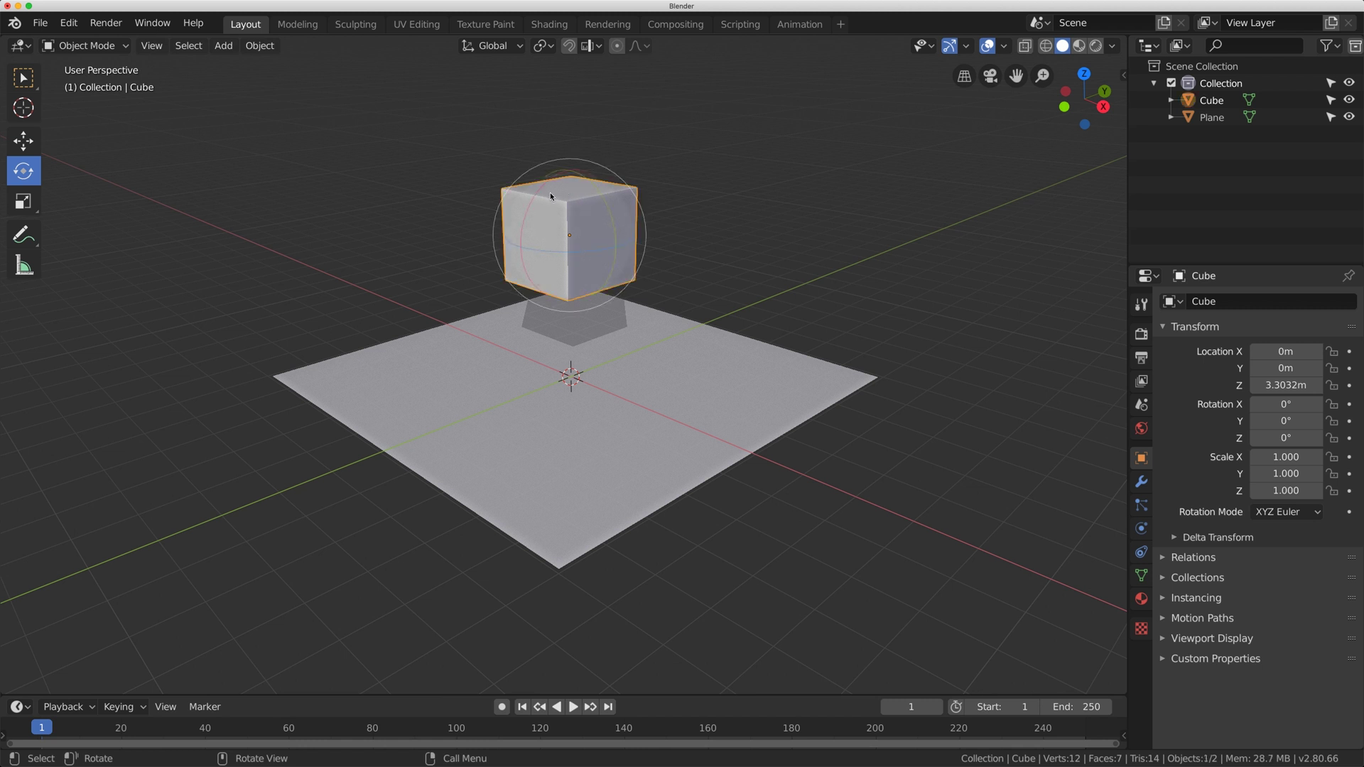
{"action": "left_click", "coordinate": [725, 369], "text": "shift"}
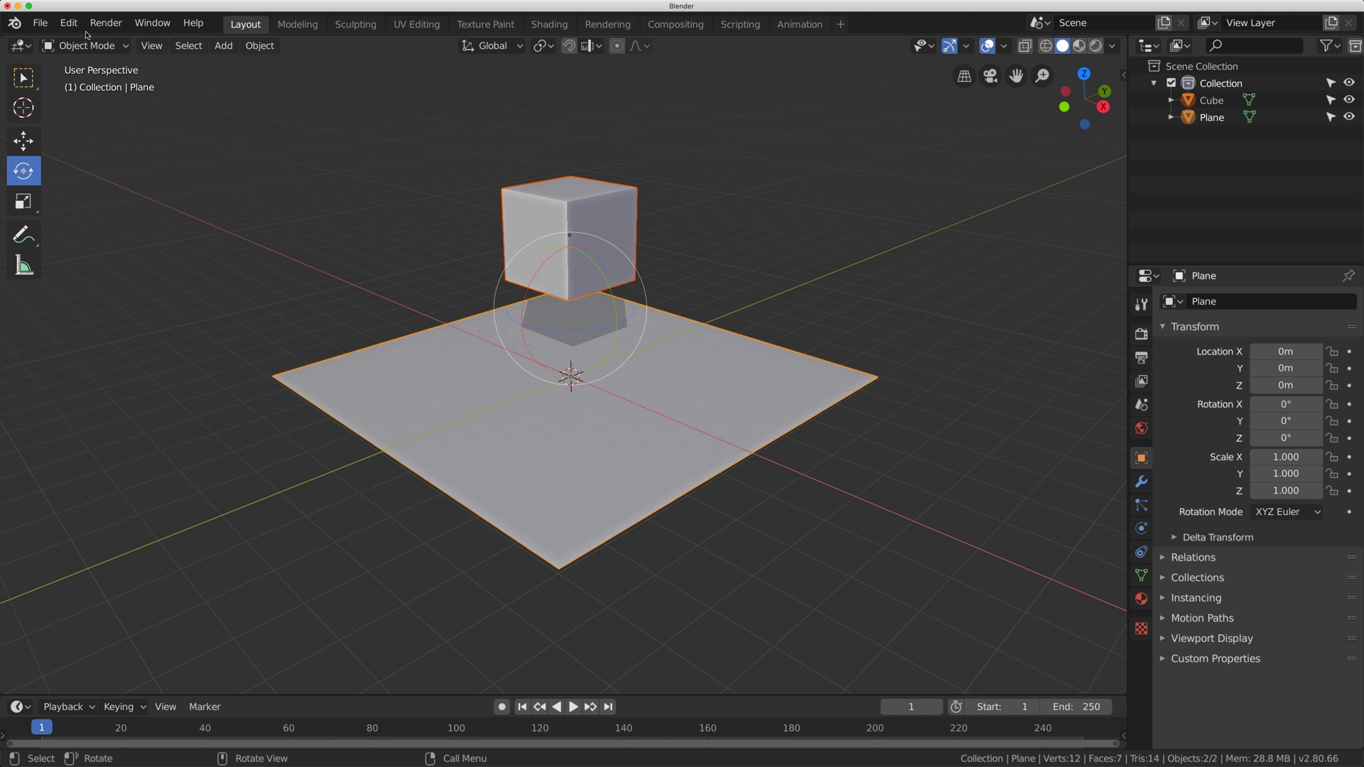
{"action": "left_click", "coordinate": [127, 46]}
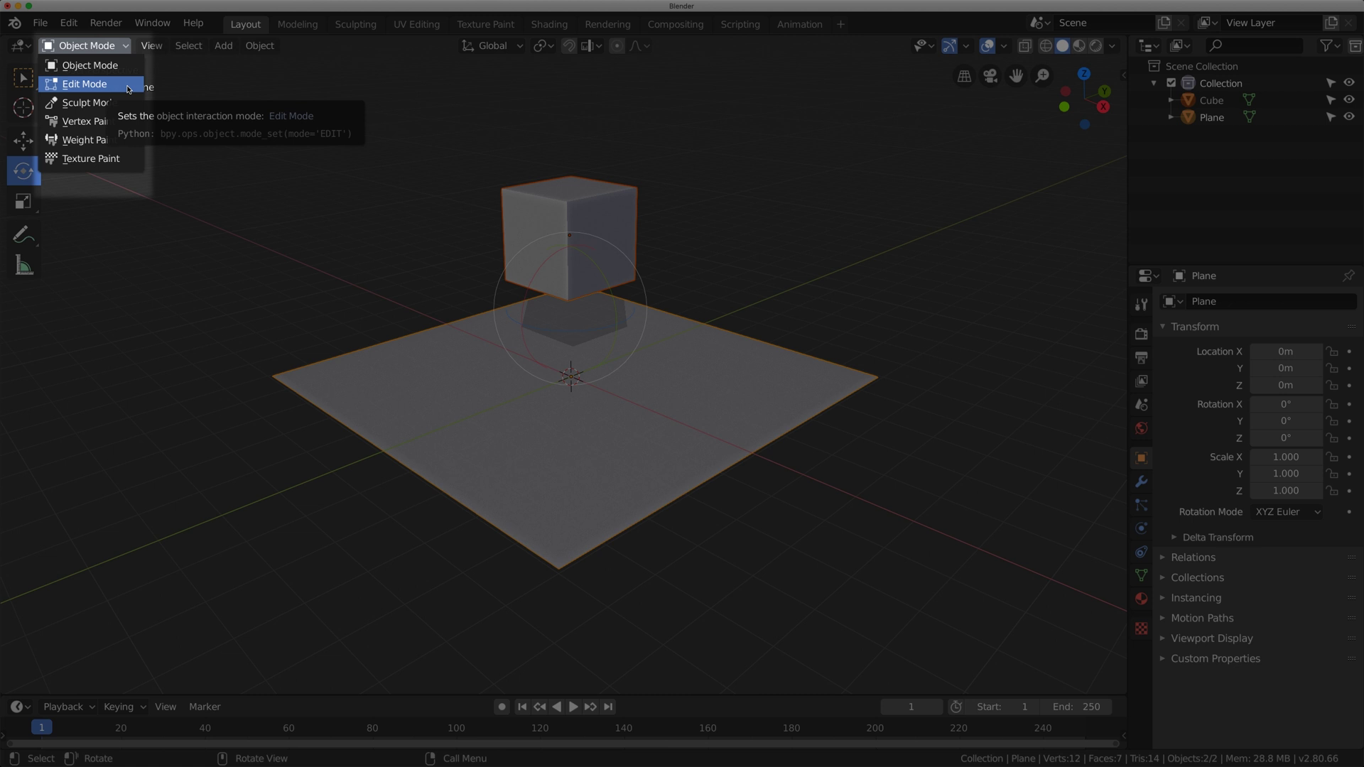
{"action": "left_click", "coordinate": [129, 85]}
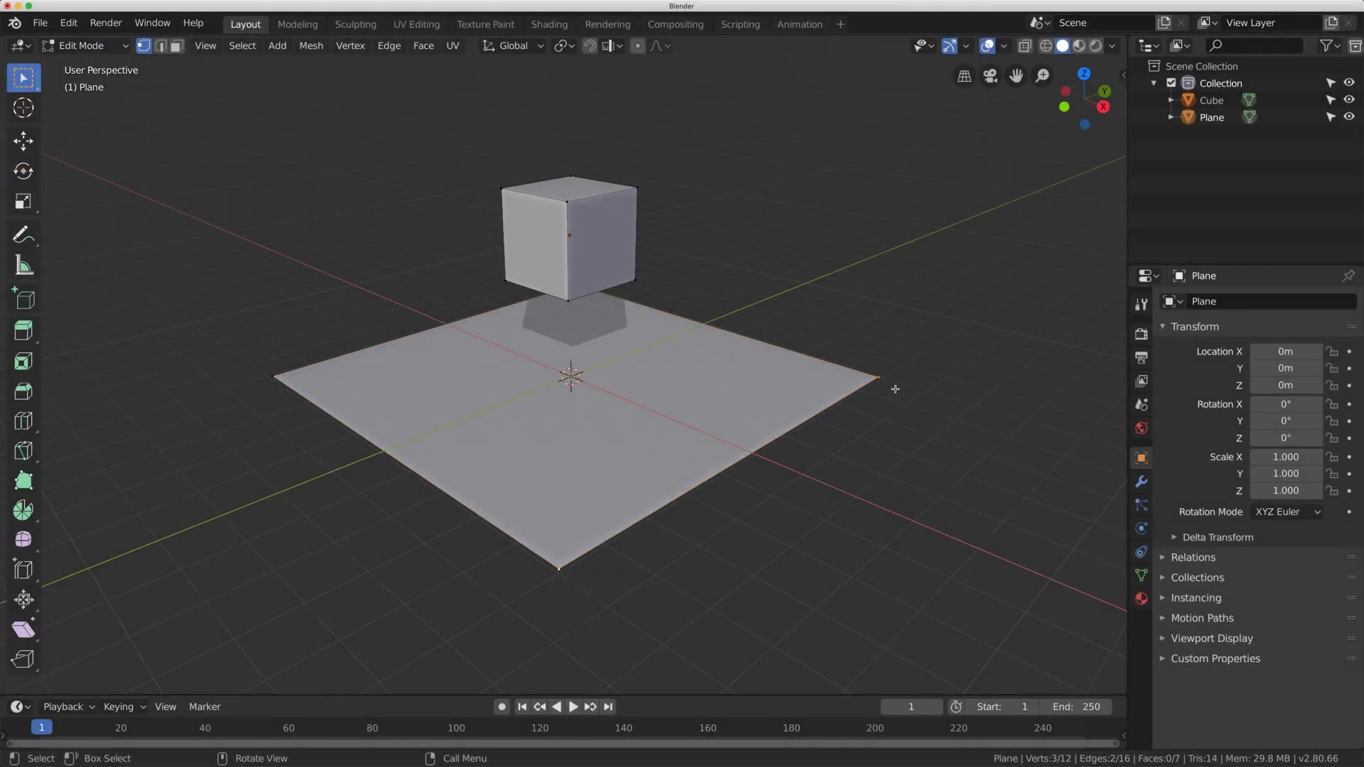
Vertex-parent the cube to the plane's bottom corner vertex with Make Vertex Parent
{"action": "left_click", "coordinate": [879, 376]}
{"action": "left_click", "coordinate": [560, 563]}
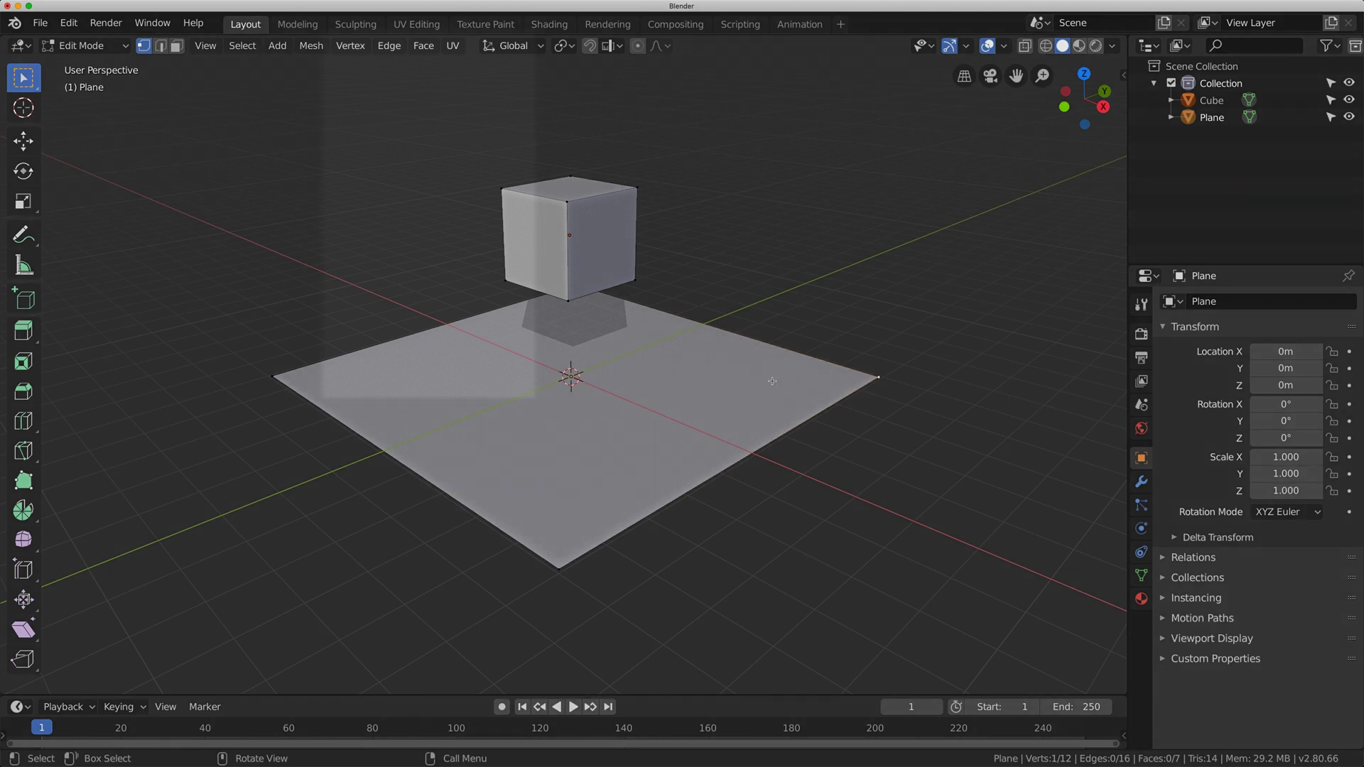
{"action": "left_click", "coordinate": [350, 46]}
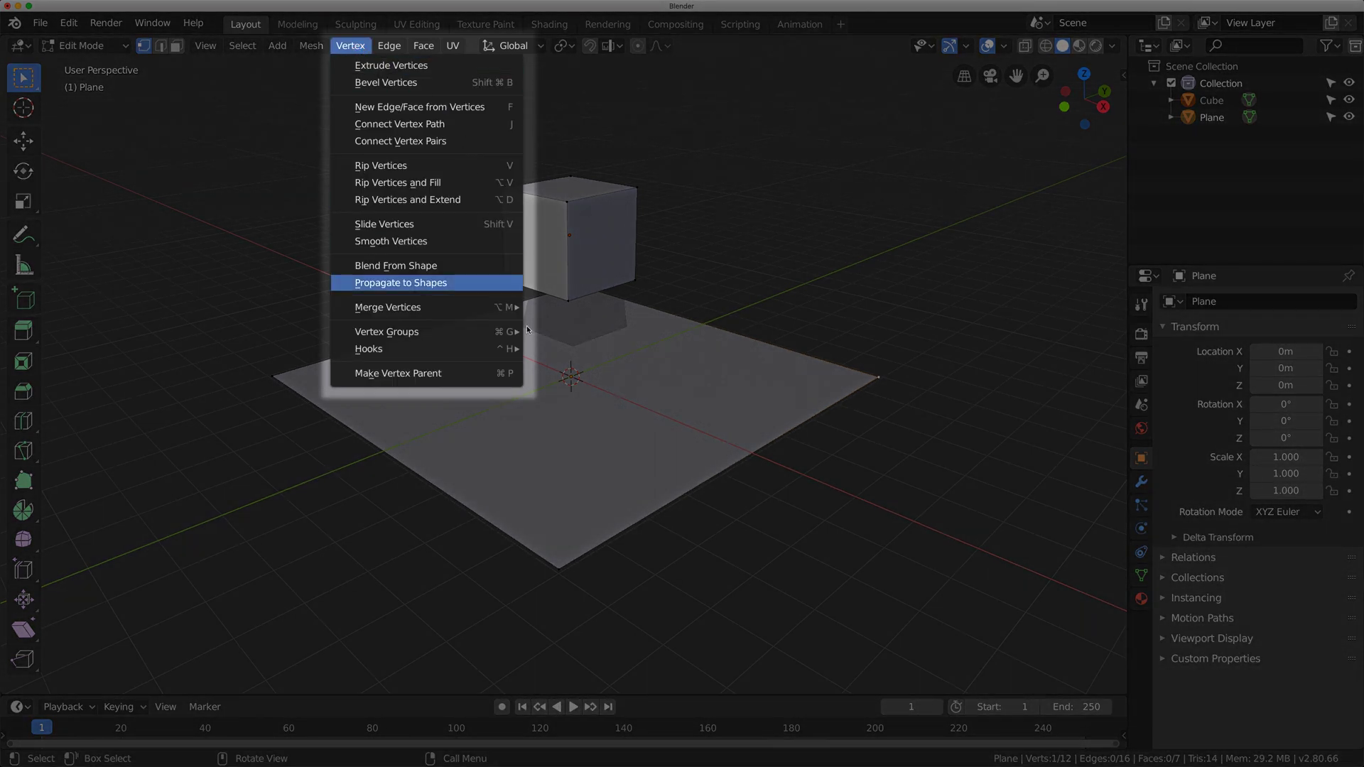
{"action": "left_click", "coordinate": [485, 374]}
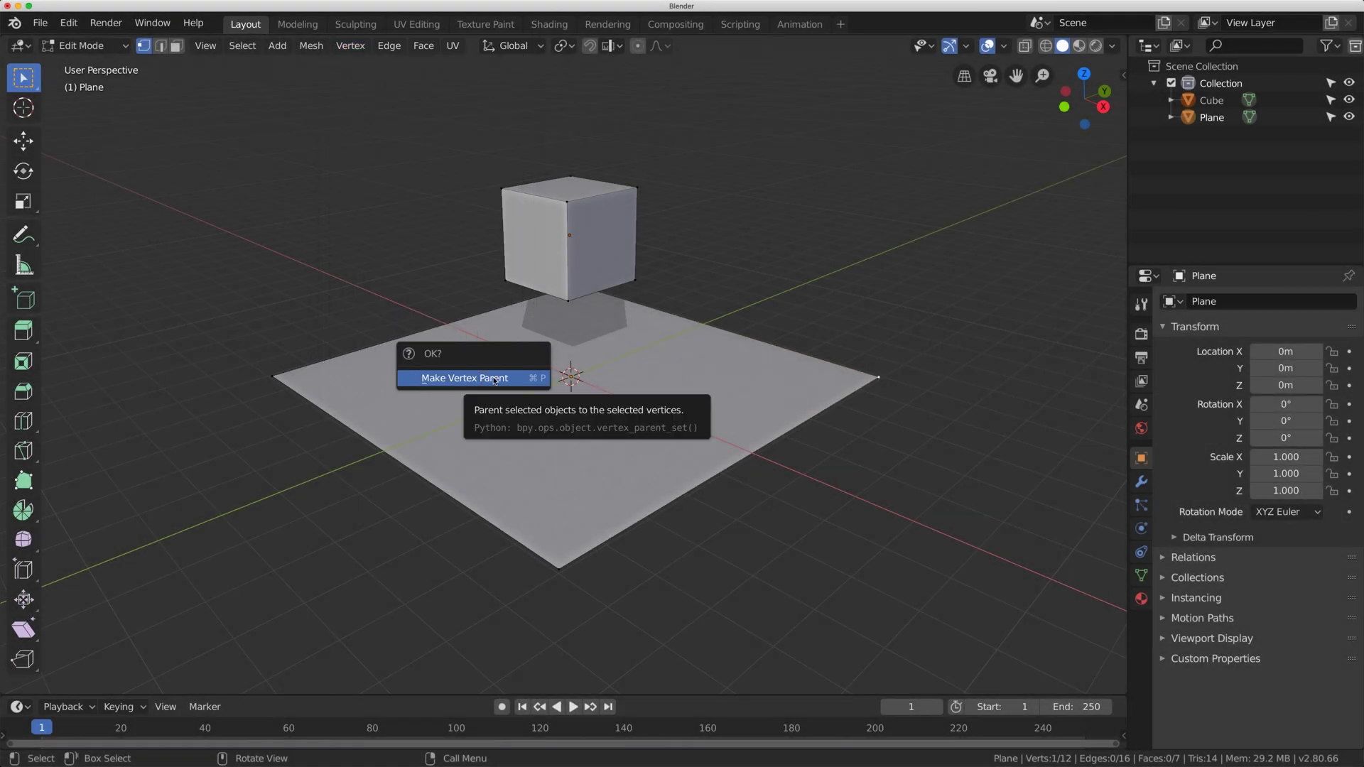
{"action": "left_click", "coordinate": [509, 380]}
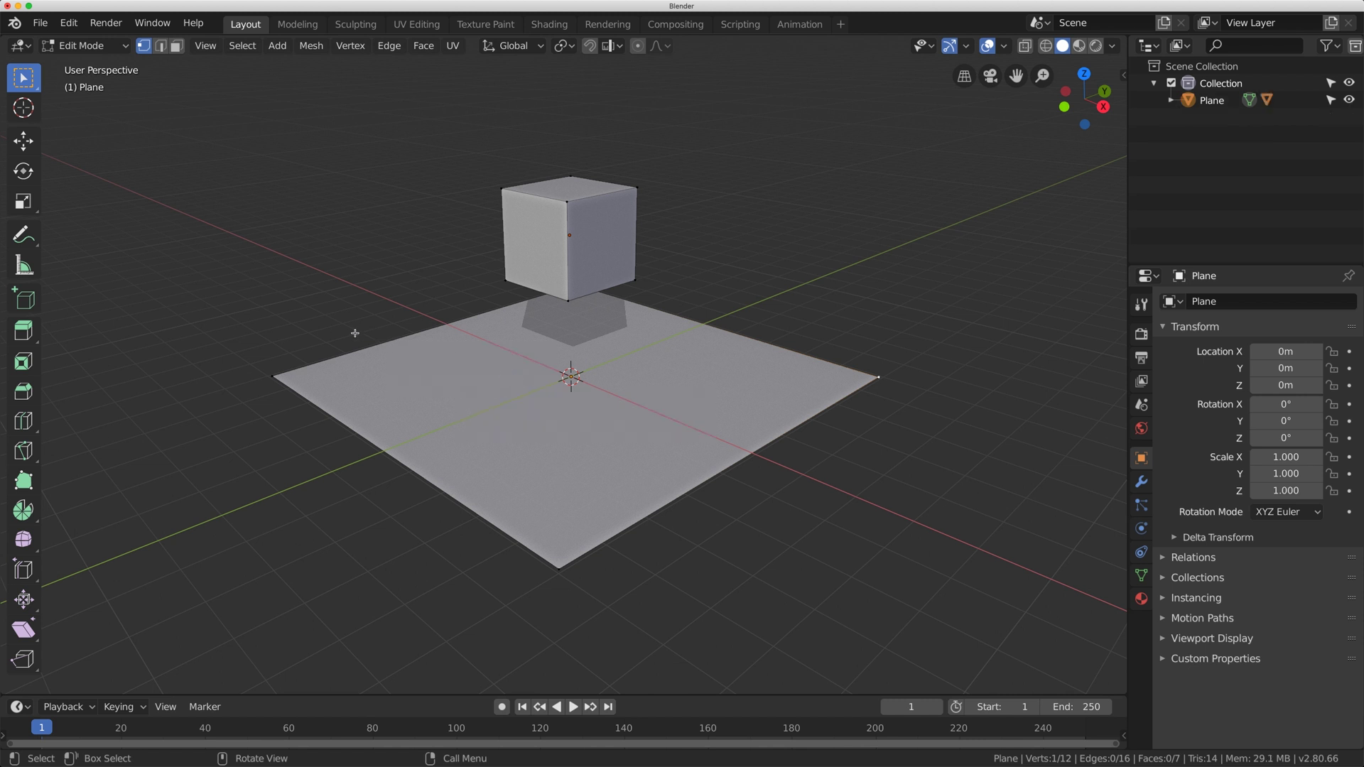
Return to Object Mode with only the plane selected
{"action": "left_click", "coordinate": [114, 46]}
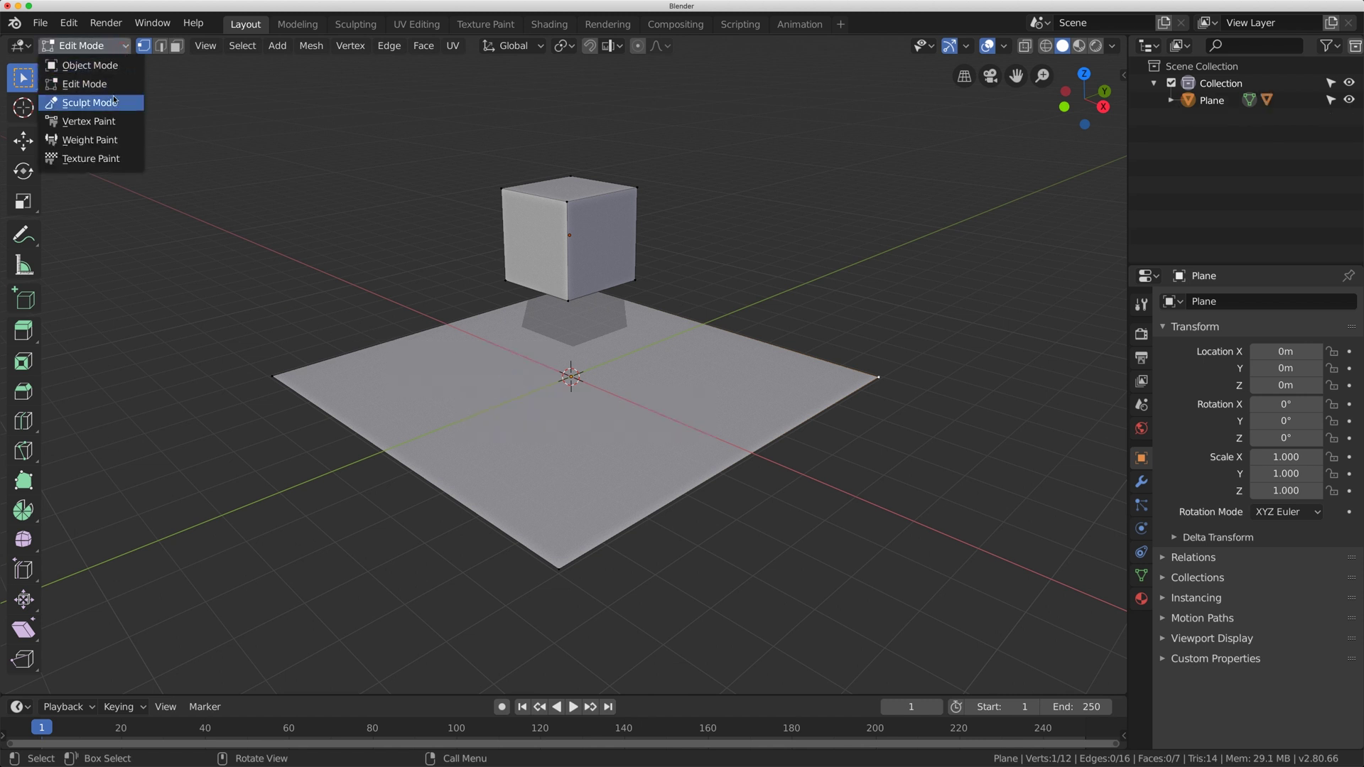
{"action": "left_click", "coordinate": [110, 66]}
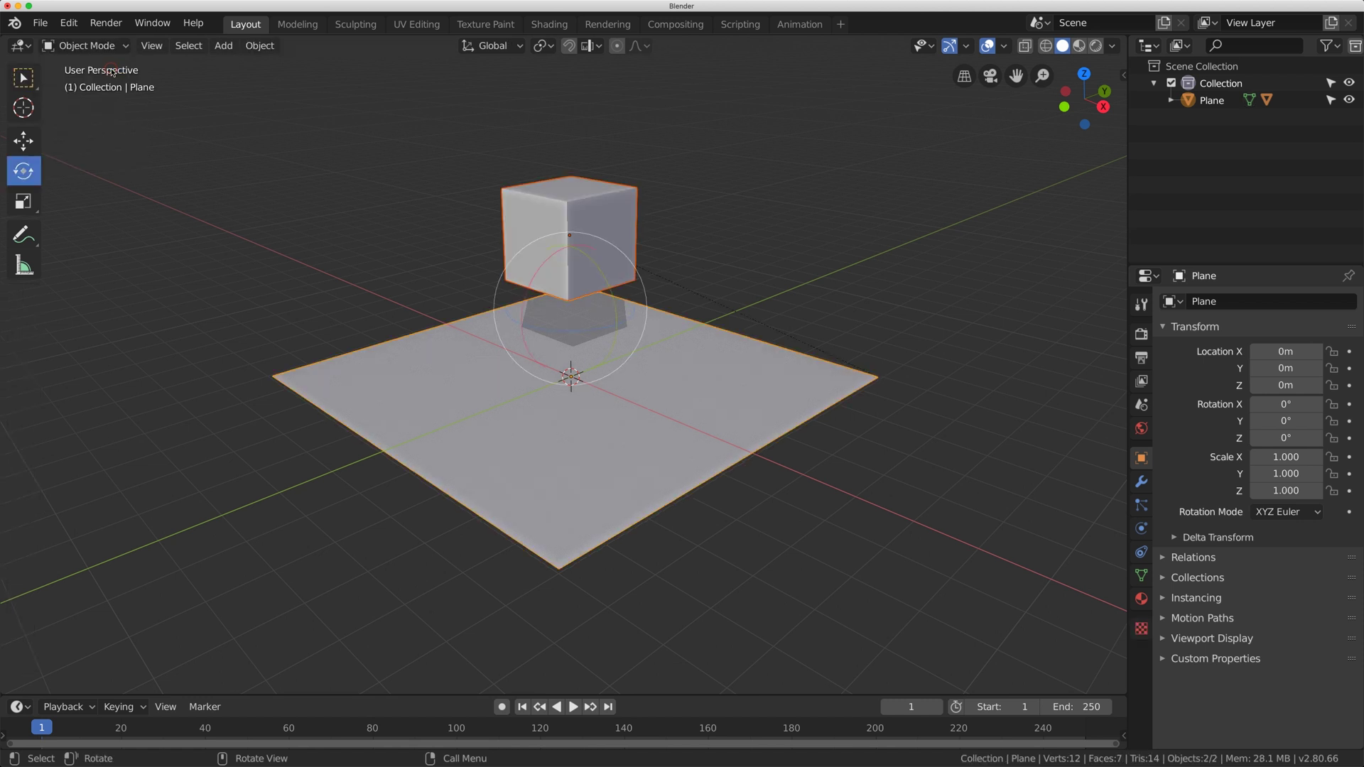
{"action": "left_click", "coordinate": [389, 421]}
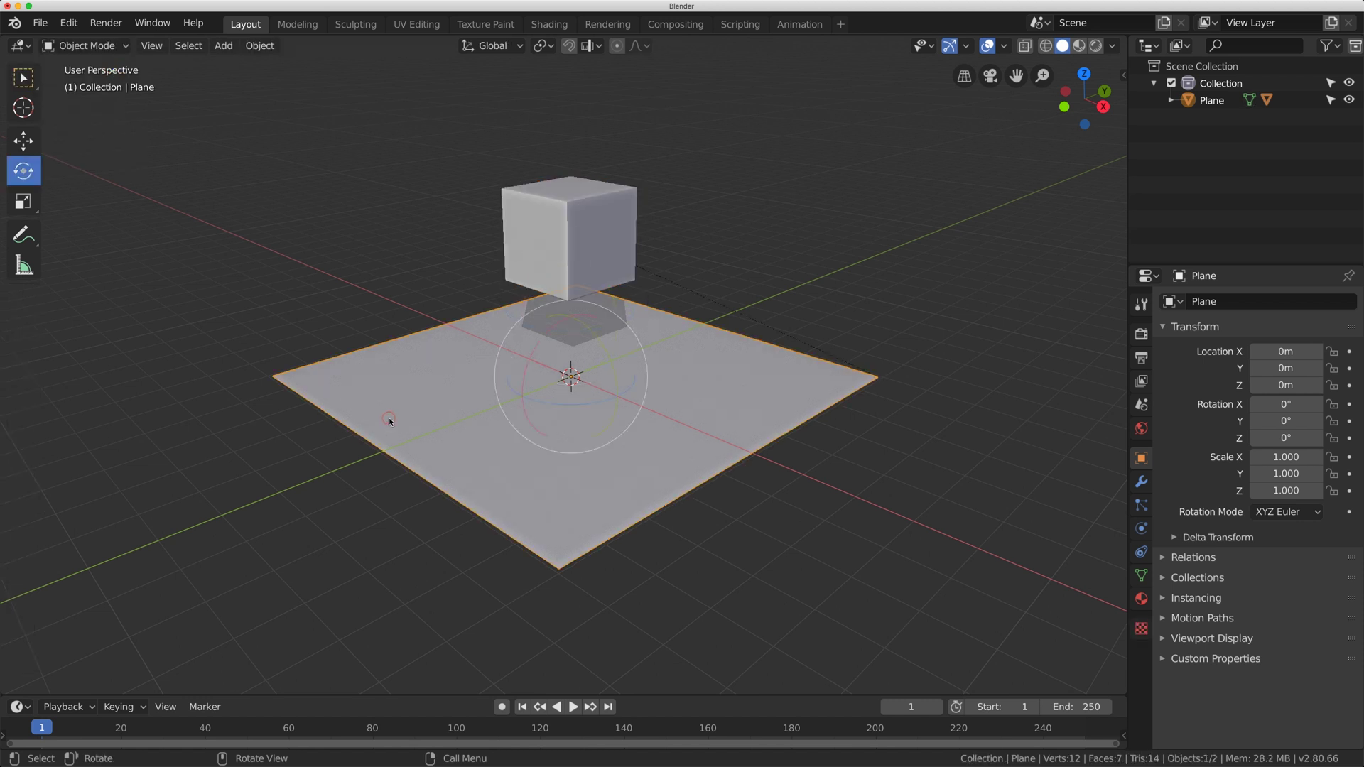
Move the plane along Y to check the cube follows, then clear its location and rotation
{"action": "left_click", "coordinate": [23, 141]}
{"action": "left_click_drag", "start_coordinate": [619, 359], "coordinate": [670, 352]}
{"action": "key", "text": "alt+r"}
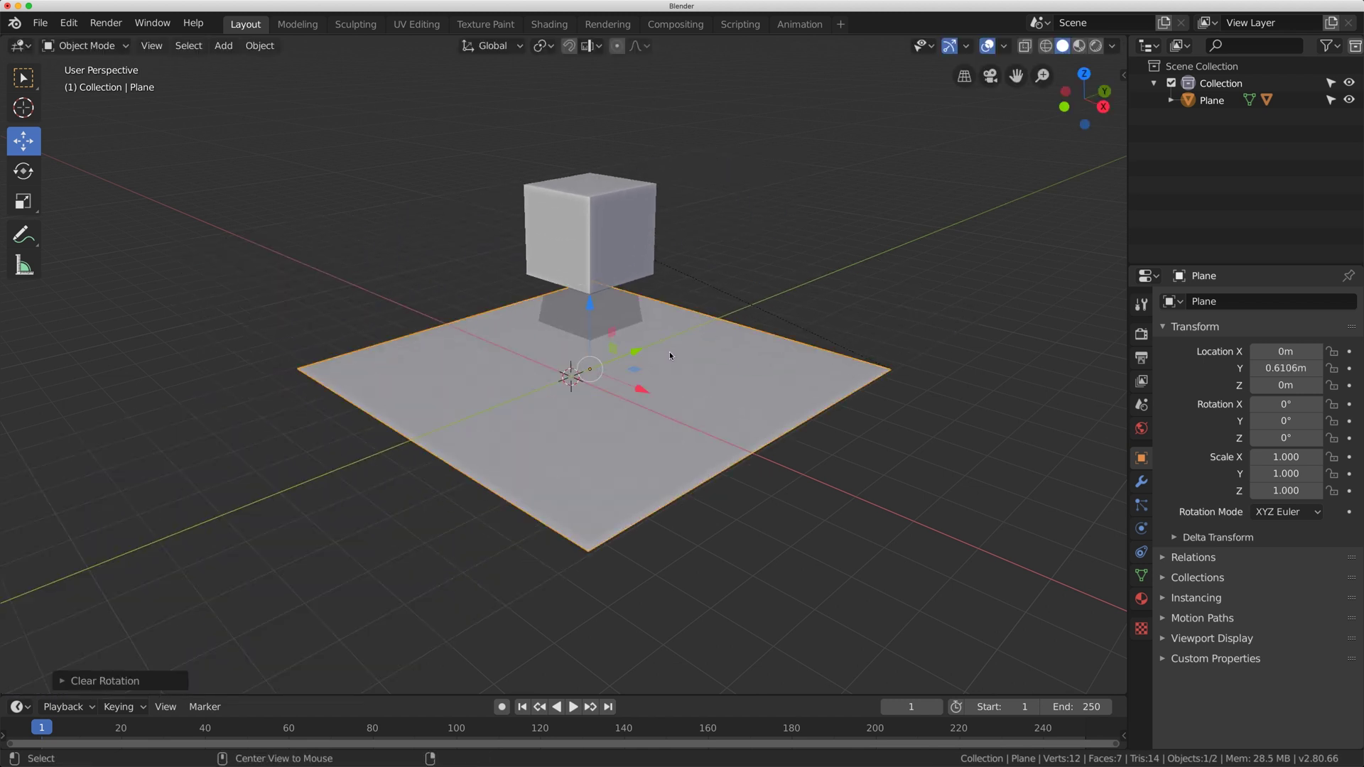
{"action": "key", "text": "alt+g"}
Draw an annotation arrow from above the cube down to the plane's corner
{"action": "scroll", "coordinate": [651, 344], "scroll_direction": "down", "scroll_amount": 2}
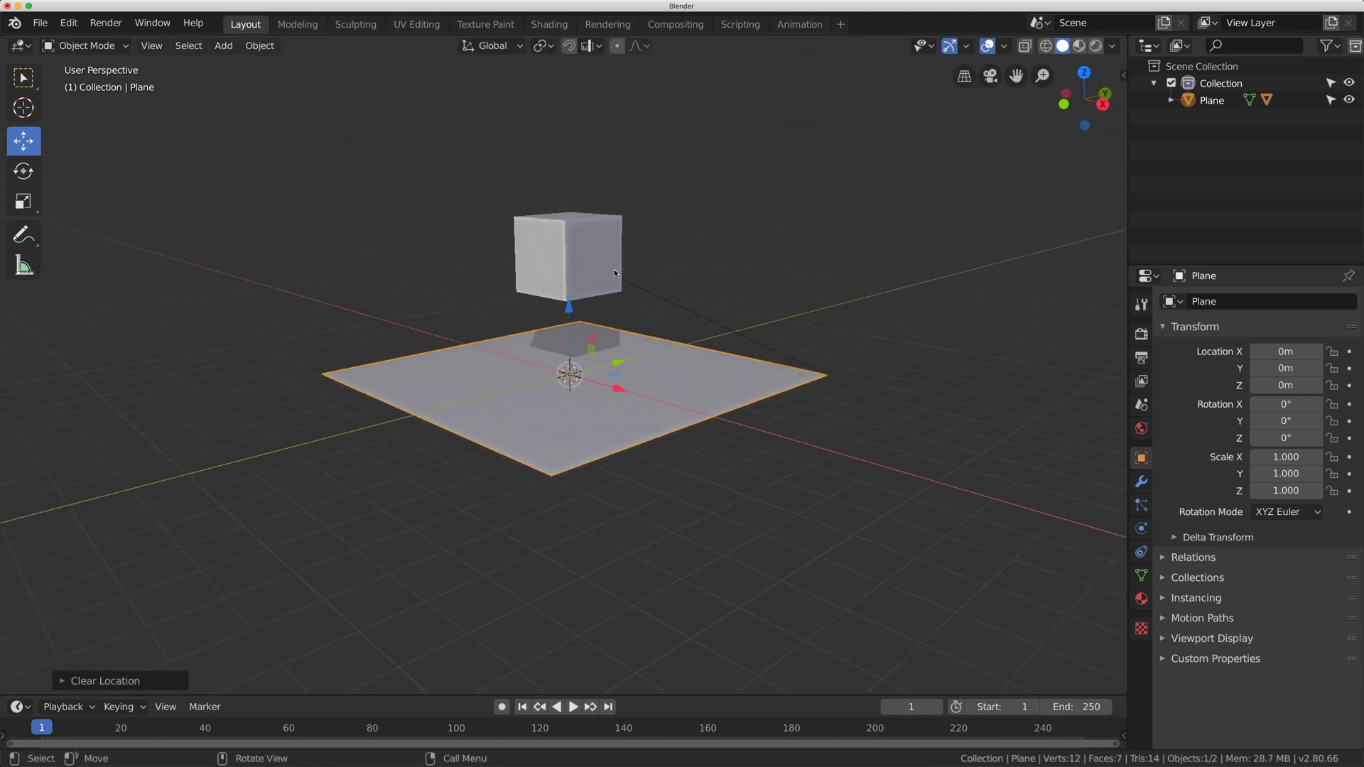
{"action": "left_click_drag", "start_coordinate": [606, 193], "coordinate": [839, 206]}
{"action": "left_click_drag", "start_coordinate": [848, 343], "coordinate": [842, 342]}
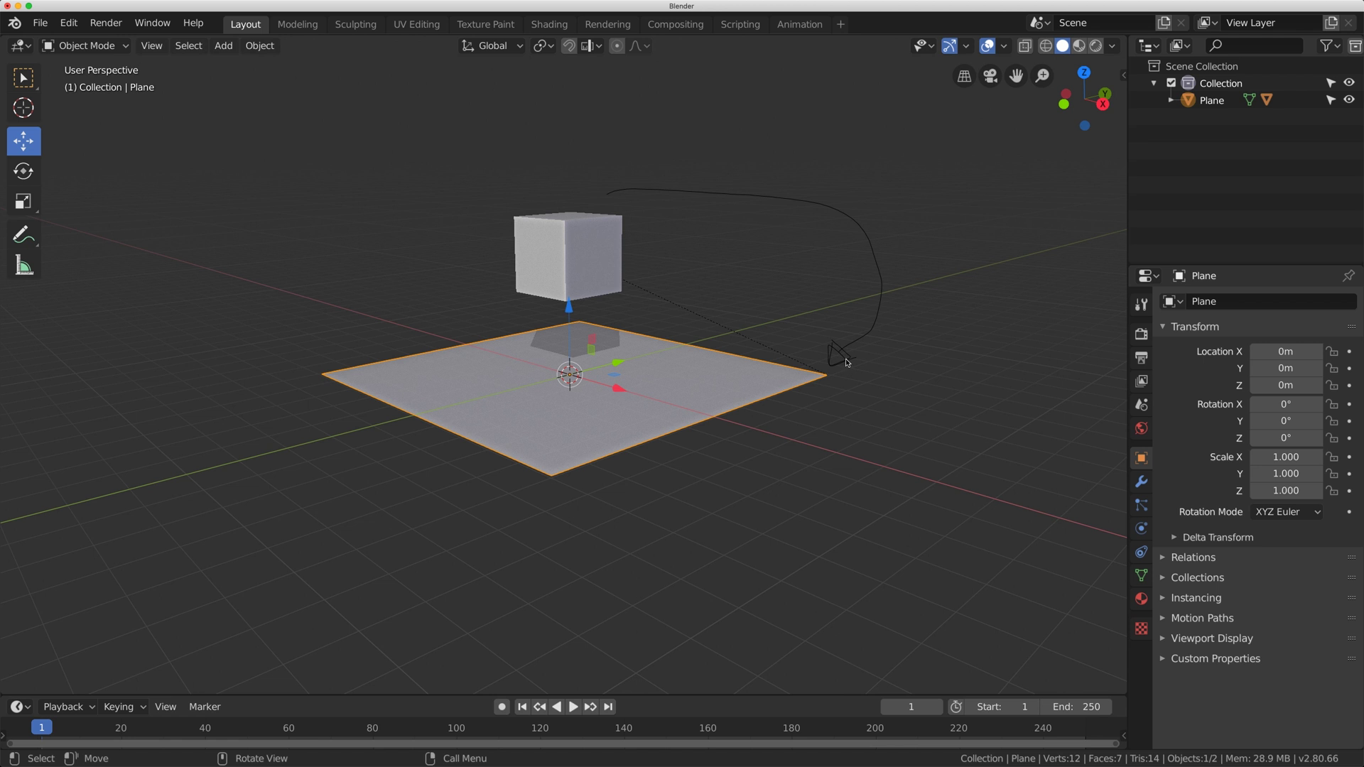
Tilt the plane to confirm the cube follows, then clear its rotation to 0° and deselect
{"action": "left_click", "coordinate": [28, 173]}
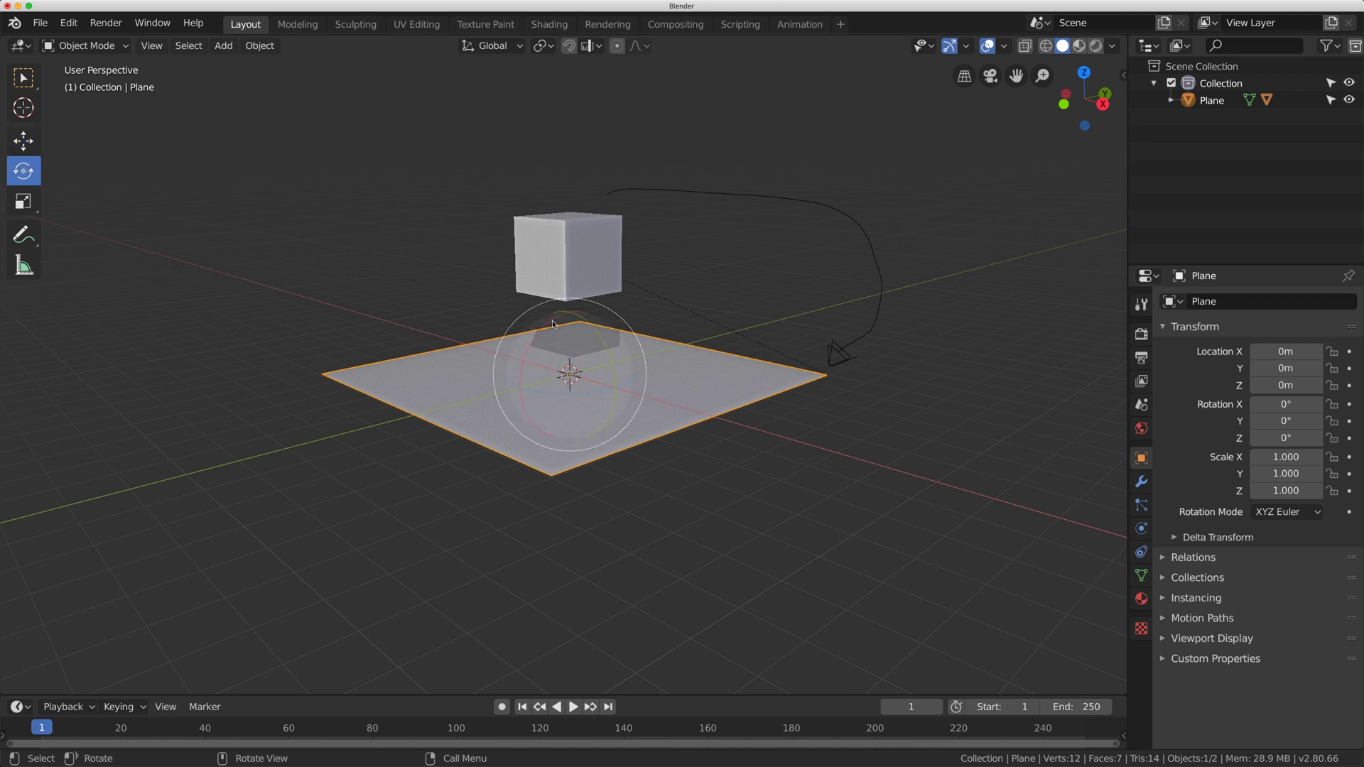
{"action": "left_click_drag", "start_coordinate": [552, 324], "coordinate": [559, 357]}
{"action": "key", "text": "alt+r"}
{"action": "key", "text": "alt+r"}
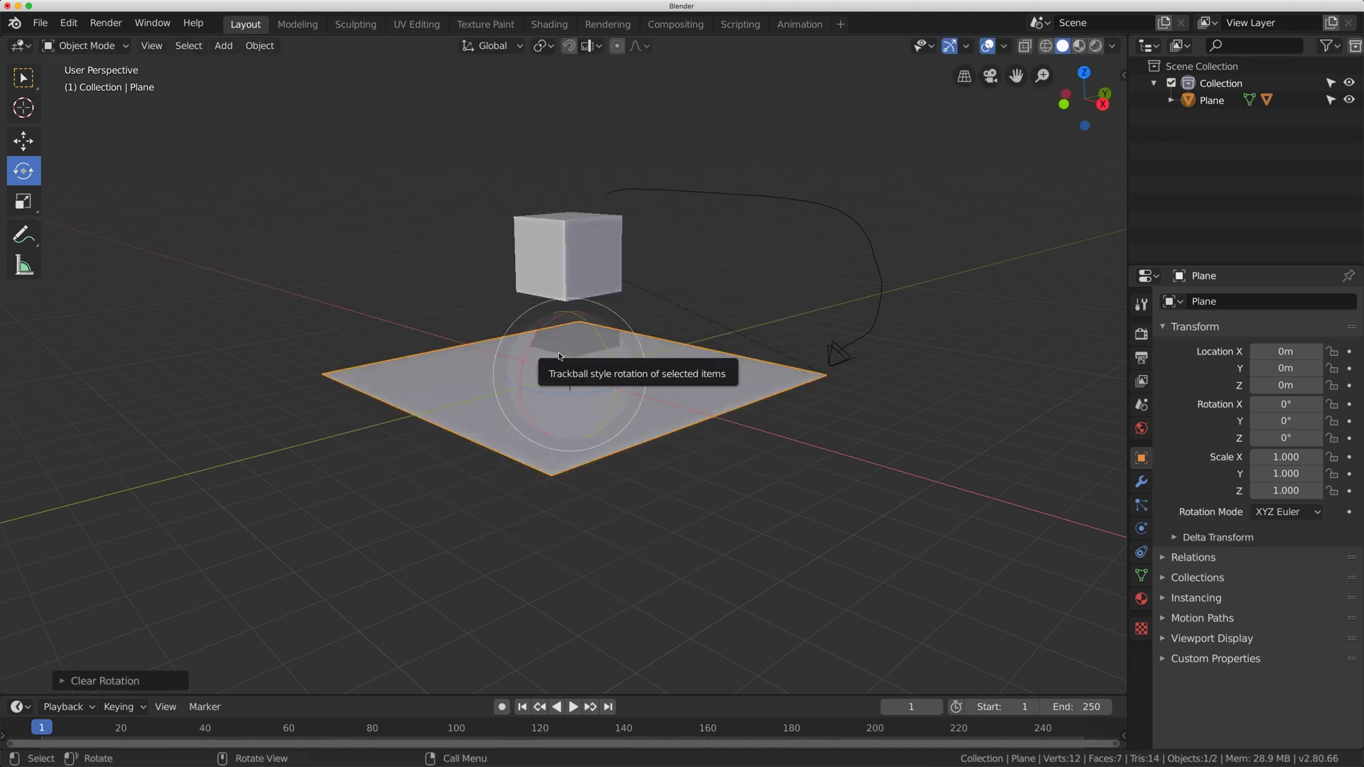
{"action": "left_click", "coordinate": [427, 293]}
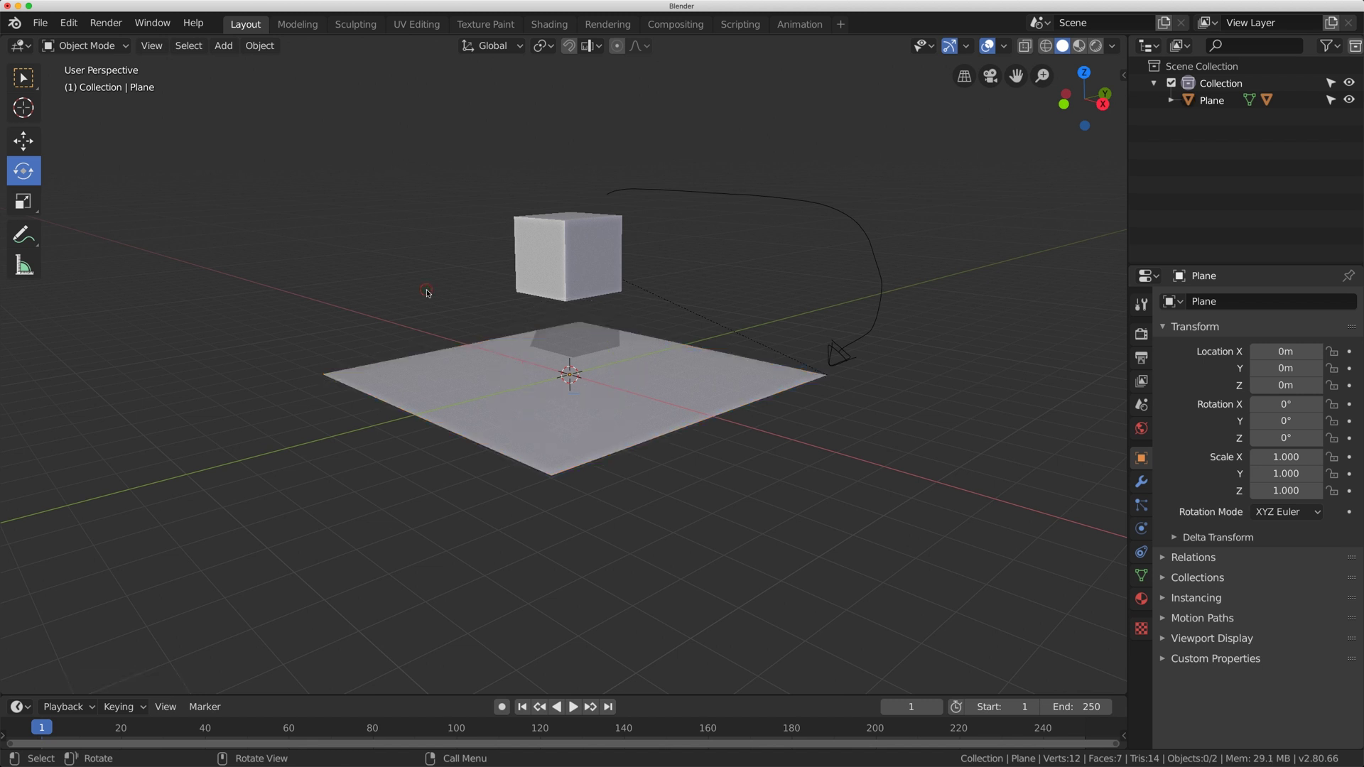
Re-parent the cube to three plane corner vertices using Vertex > Make Vertex Parent
{"action": "left_click", "coordinate": [534, 240]}
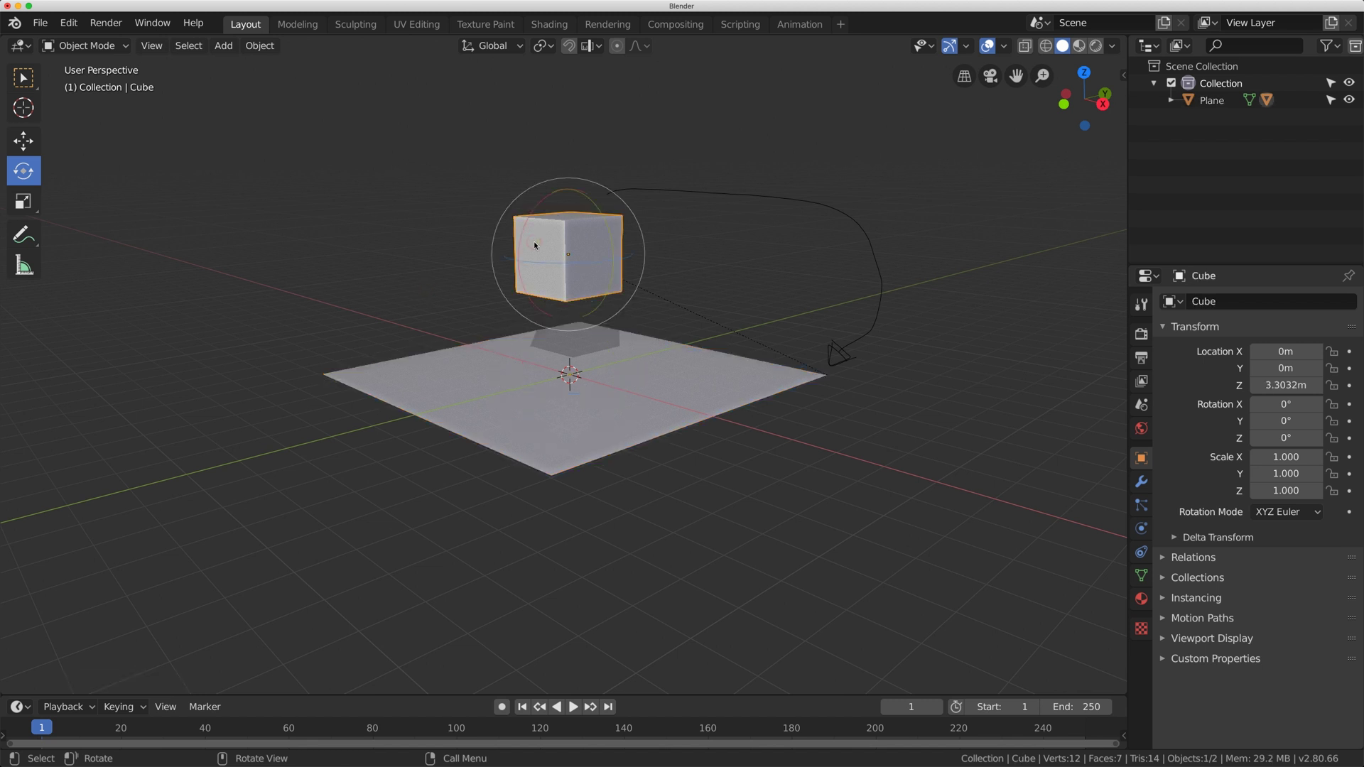
{"action": "left_click", "coordinate": [439, 375], "text": "shift"}
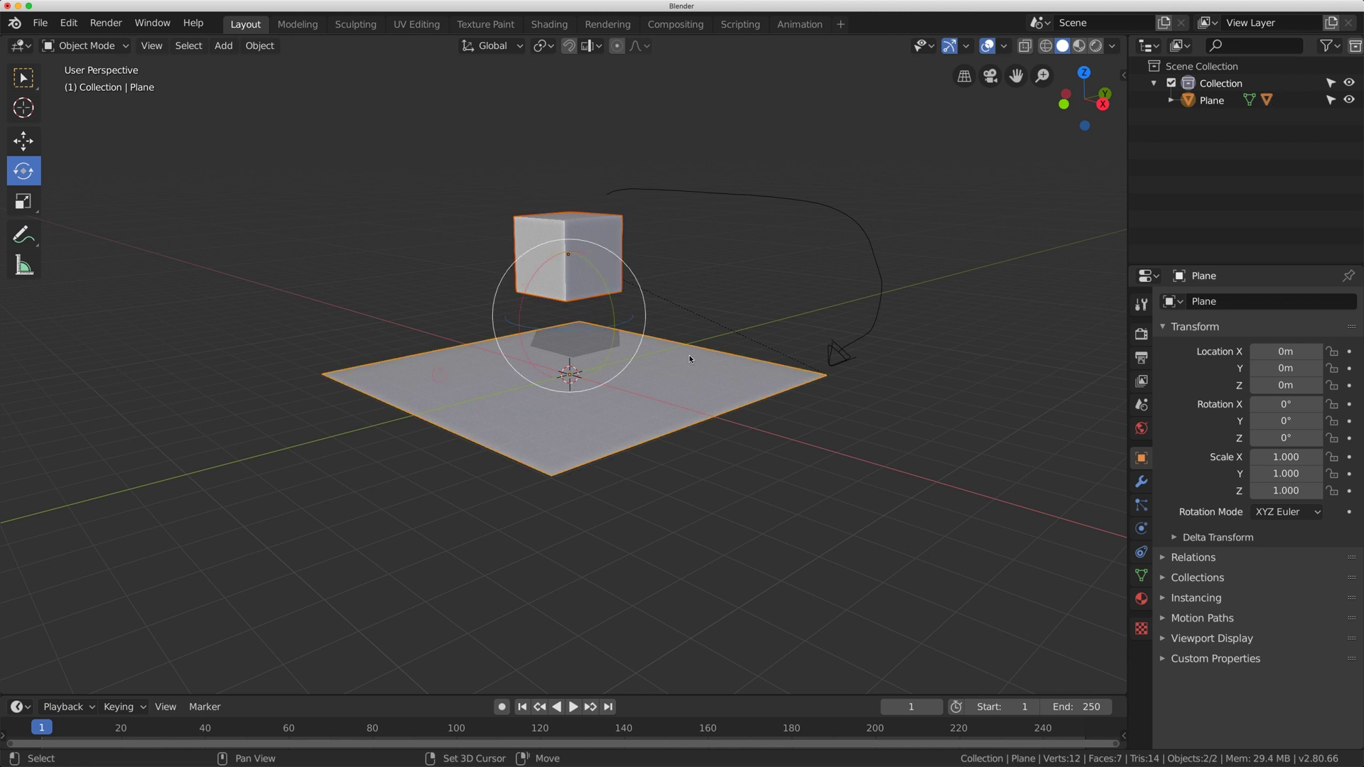
{"action": "left_click", "coordinate": [125, 46]}
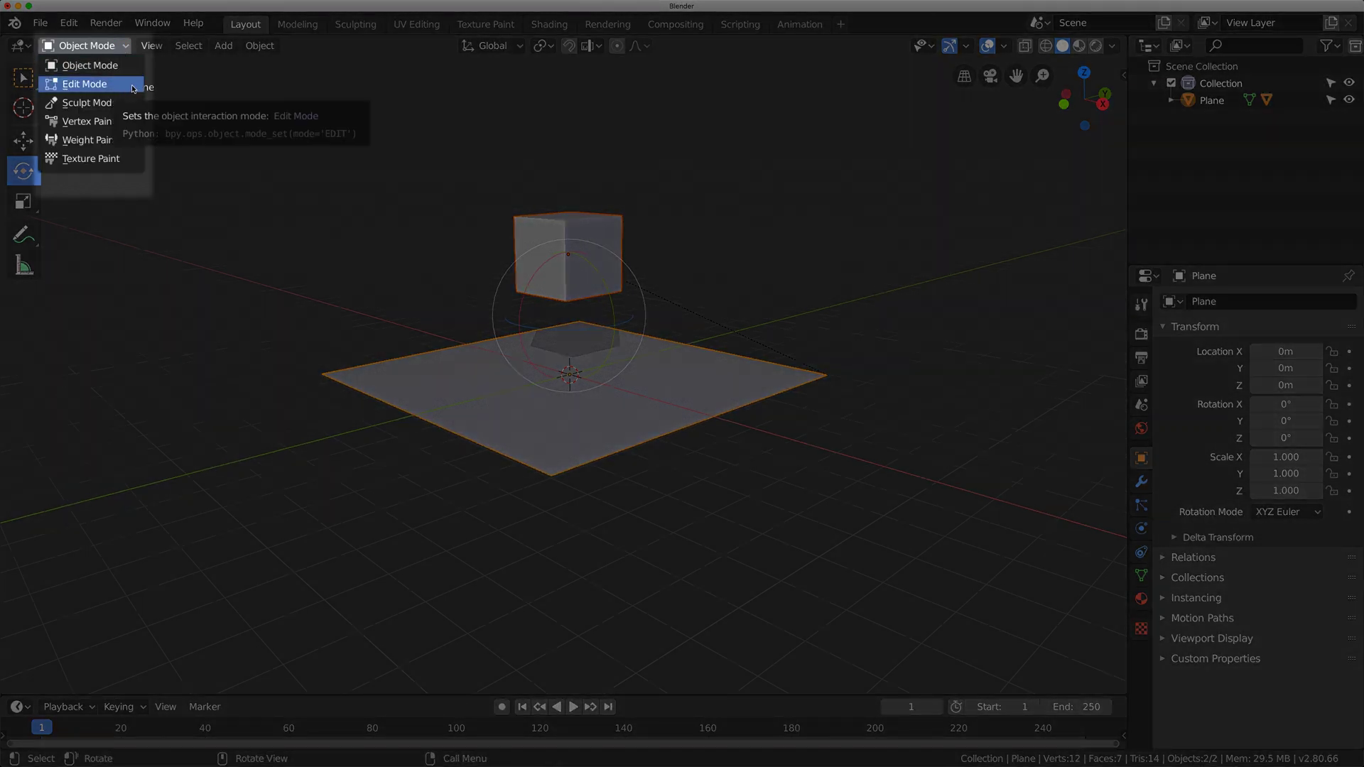
{"action": "left_click", "coordinate": [133, 89]}
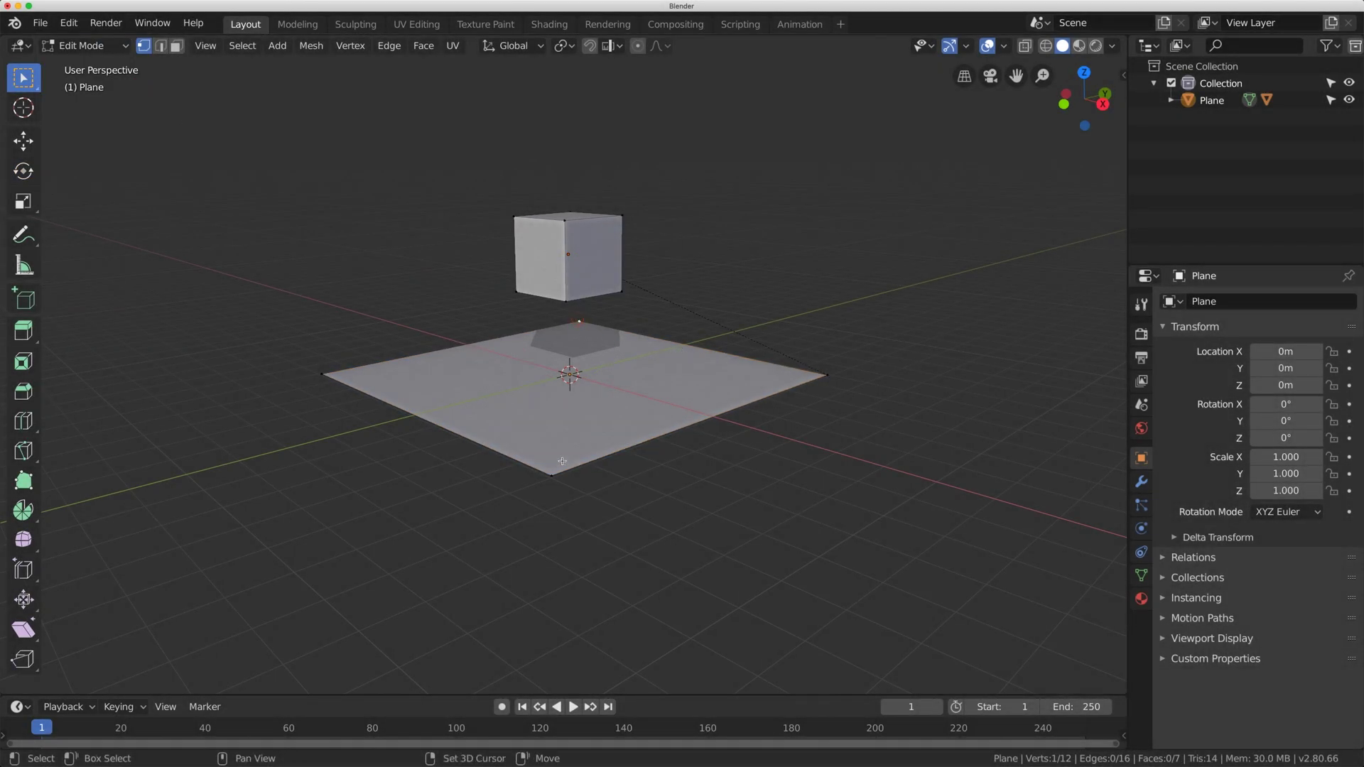
{"action": "left_click", "coordinate": [829, 373], "text": "shift"}
{"action": "left_click", "coordinate": [350, 45]}
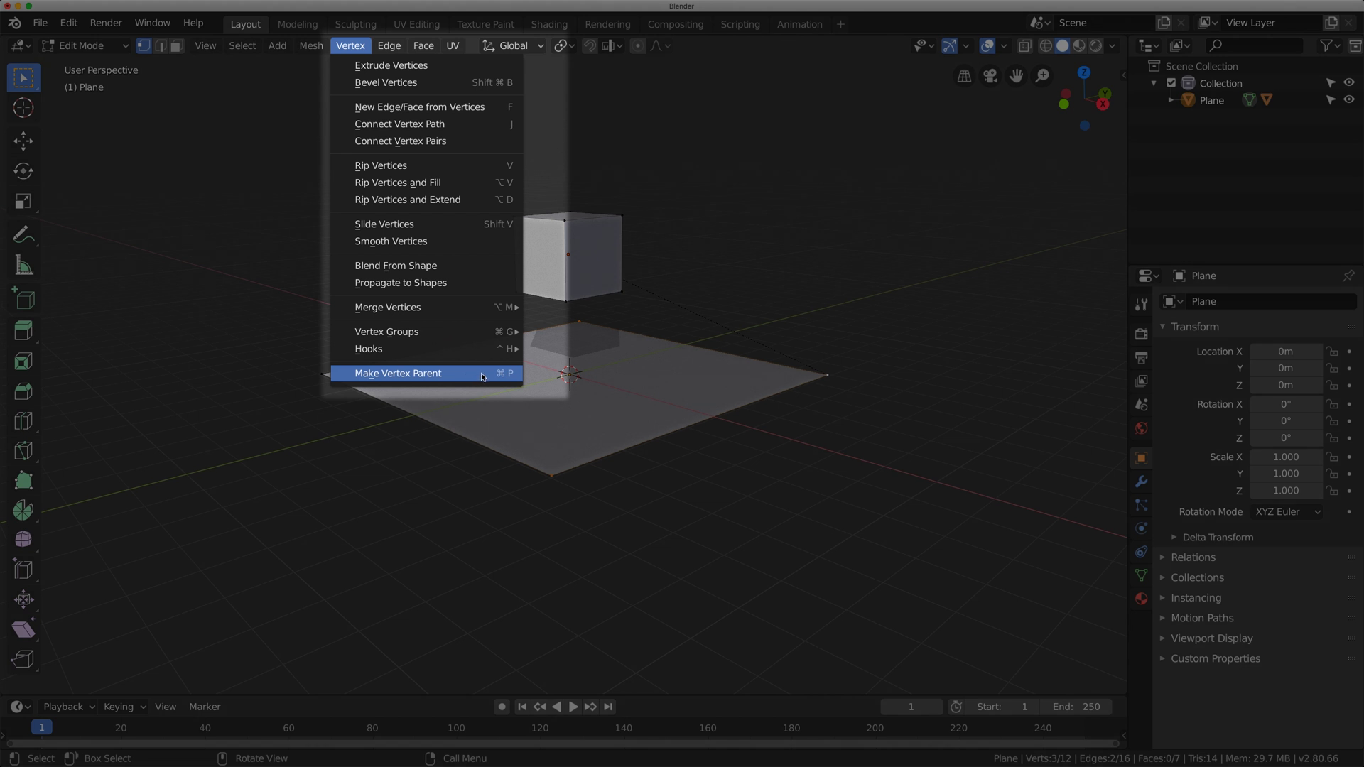
{"action": "left_click", "coordinate": [485, 375]}
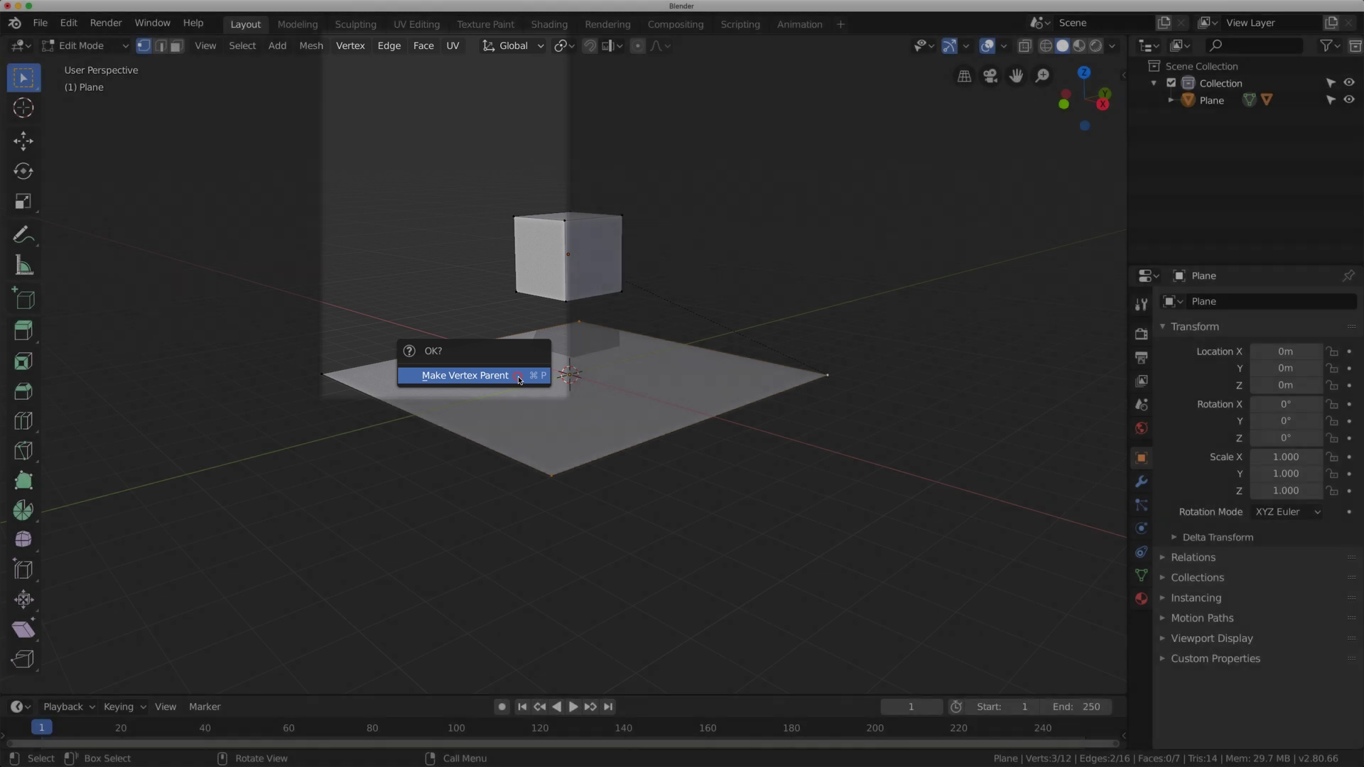
{"action": "left_click", "coordinate": [518, 378]}
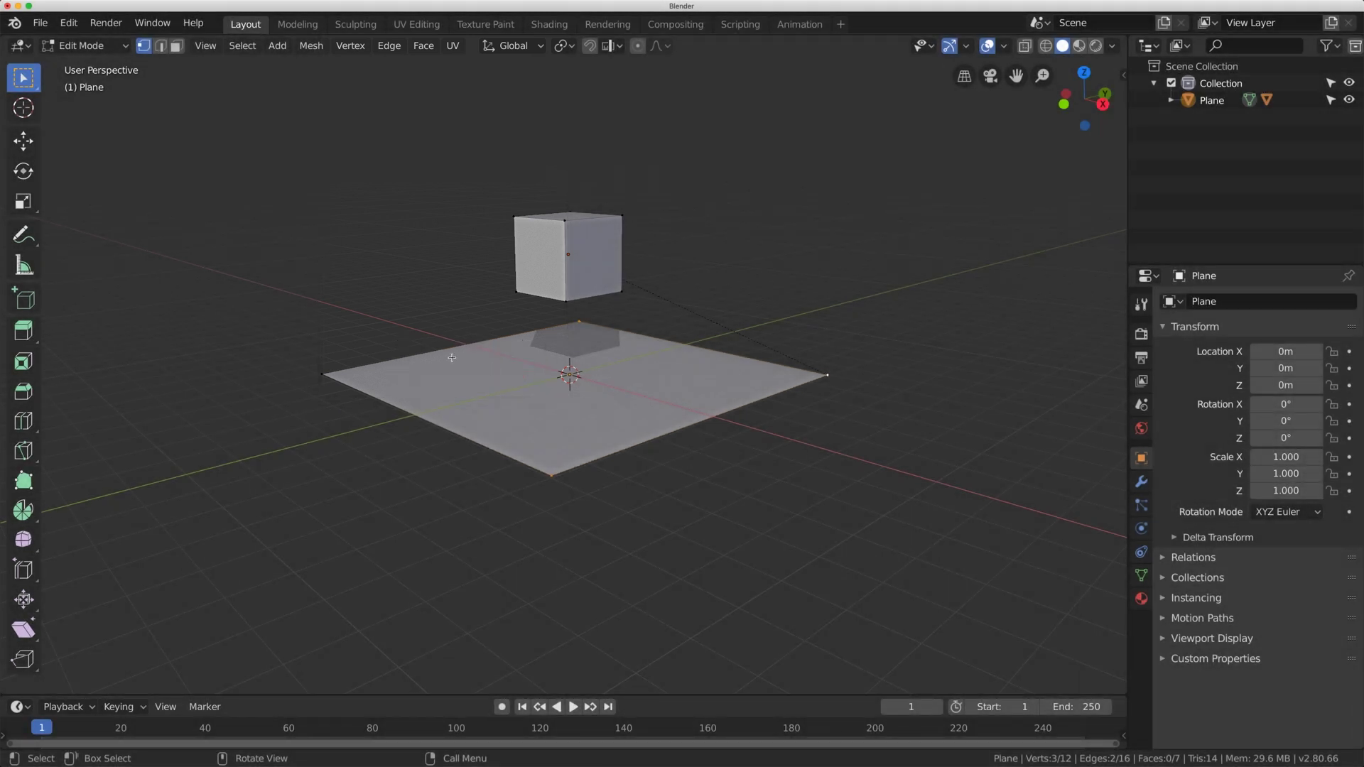
Back in Object Mode, tilt the plane around X to test the cube, then clear the rotation
{"action": "left_click", "coordinate": [126, 47]}
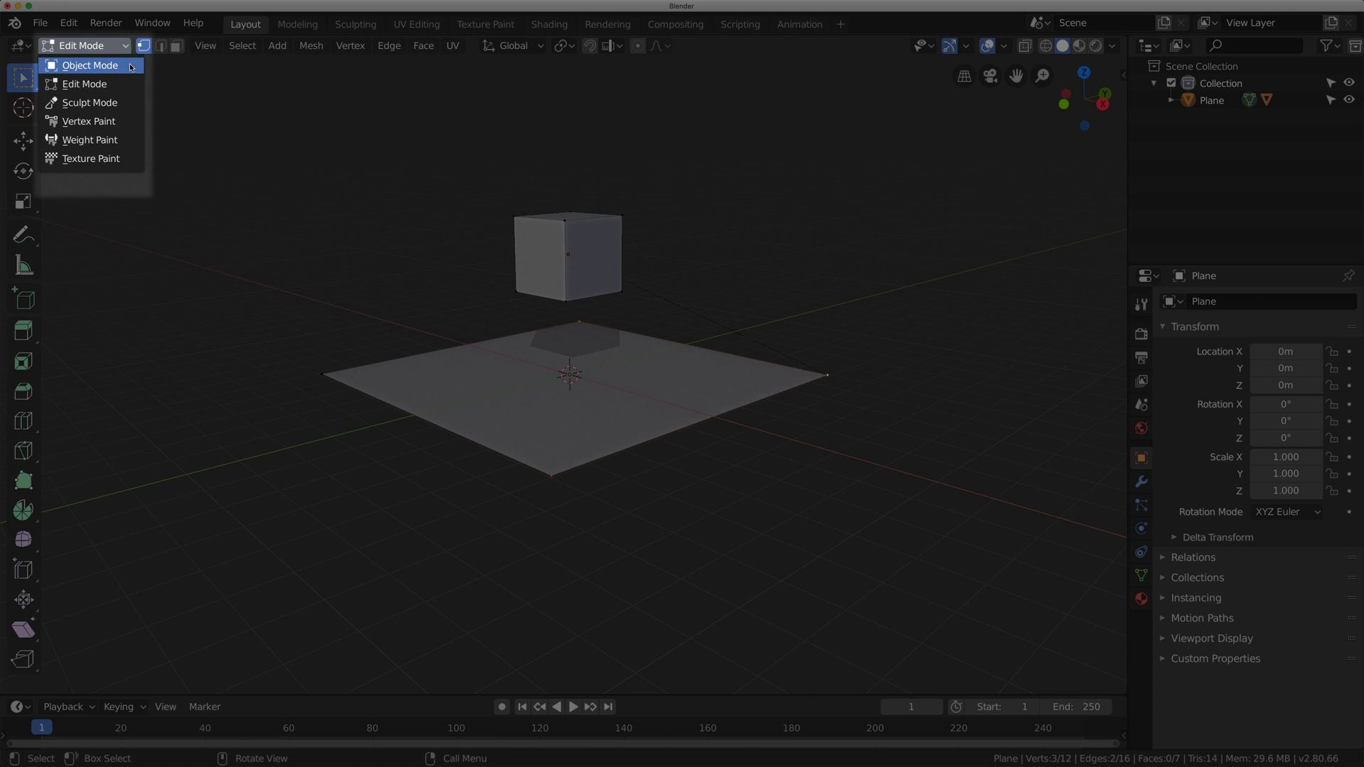
{"action": "left_click", "coordinate": [131, 67]}
{"action": "mouse_move", "coordinate": [561, 333]}
{"action": "left_mouse_down"}
{"action": "mouse_move", "coordinate": [541, 339]}
{"action": "mouse_move", "coordinate": [579, 333]}
{"action": "mouse_move", "coordinate": [551, 335]}
{"action": "mouse_move", "coordinate": [566, 336]}
{"action": "mouse_move", "coordinate": [552, 346]}
{"action": "left_mouse_up"}
{"action": "key", "text": "alt+r"}
Scale the plane up to test the cube, then reset its location and scale to 1.000
{"action": "key", "text": "s"}
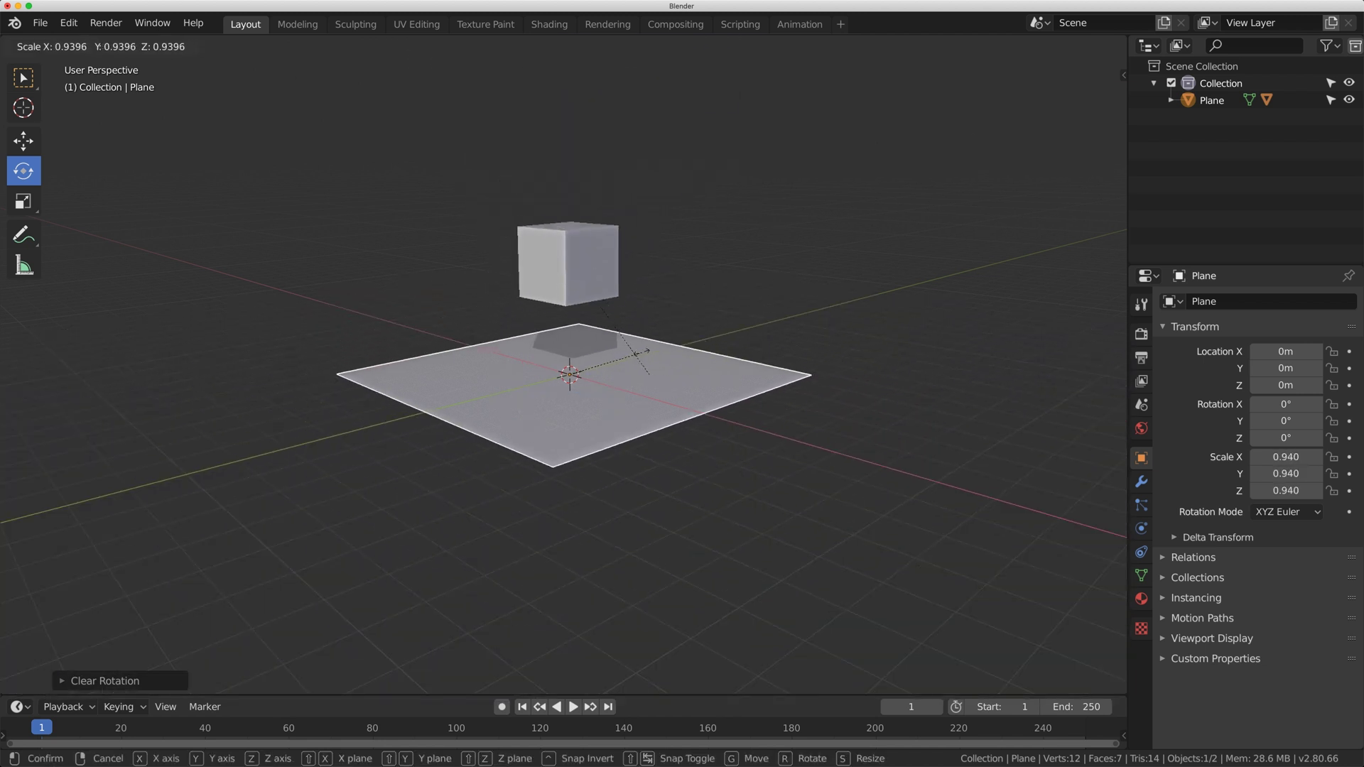
{"action": "left_click", "coordinate": [661, 350]}
{"action": "key", "text": "alt+g"}
{"action": "key", "text": "n"}
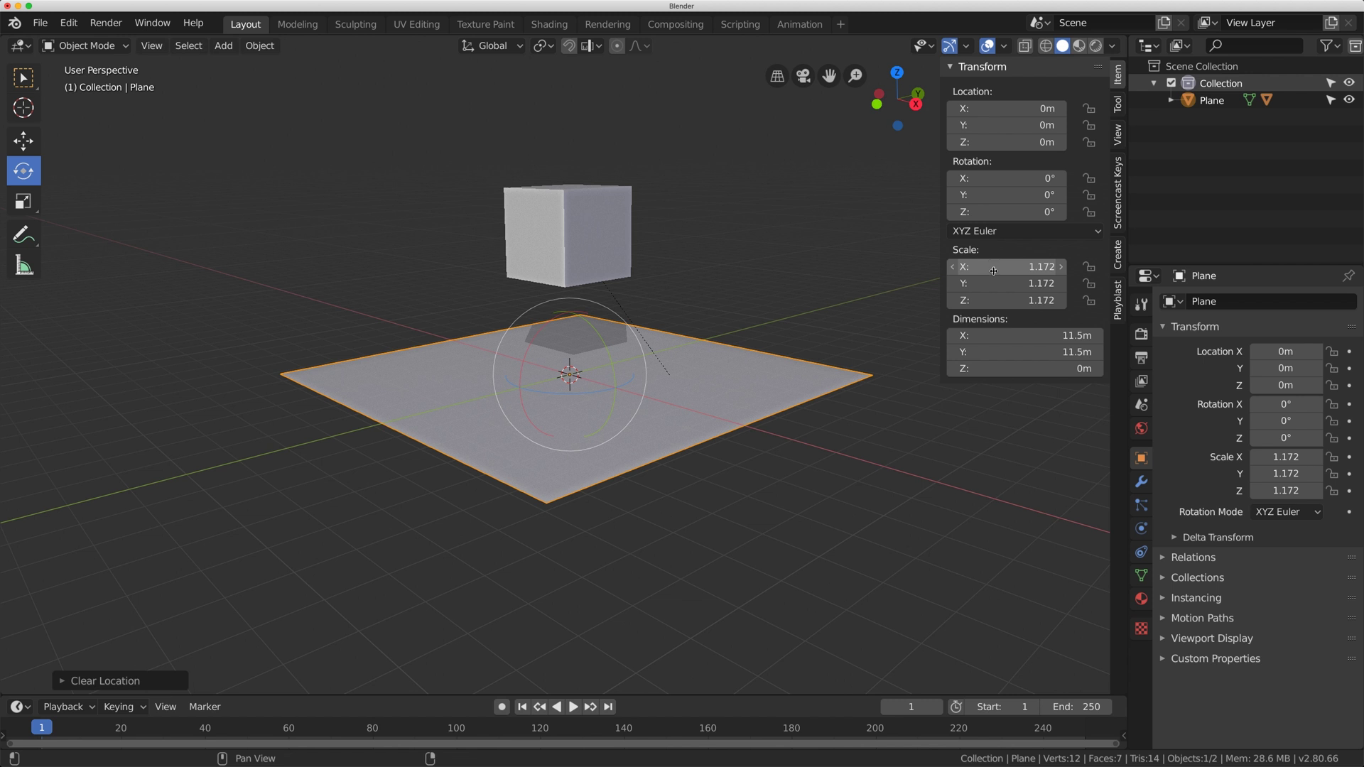
{"action": "key", "text": "s"}
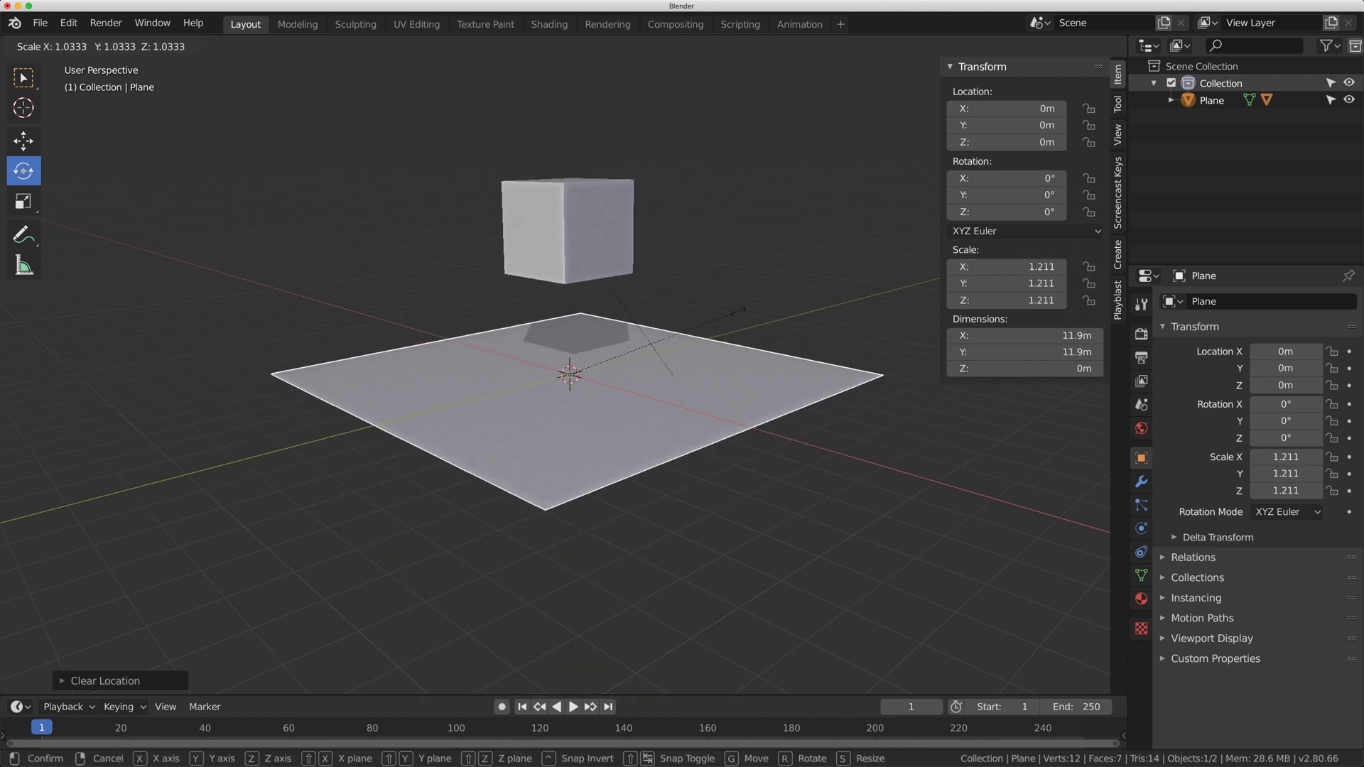
{"action": "right_click", "coordinate": [732, 312]}
{"action": "key", "text": "alt+s"}
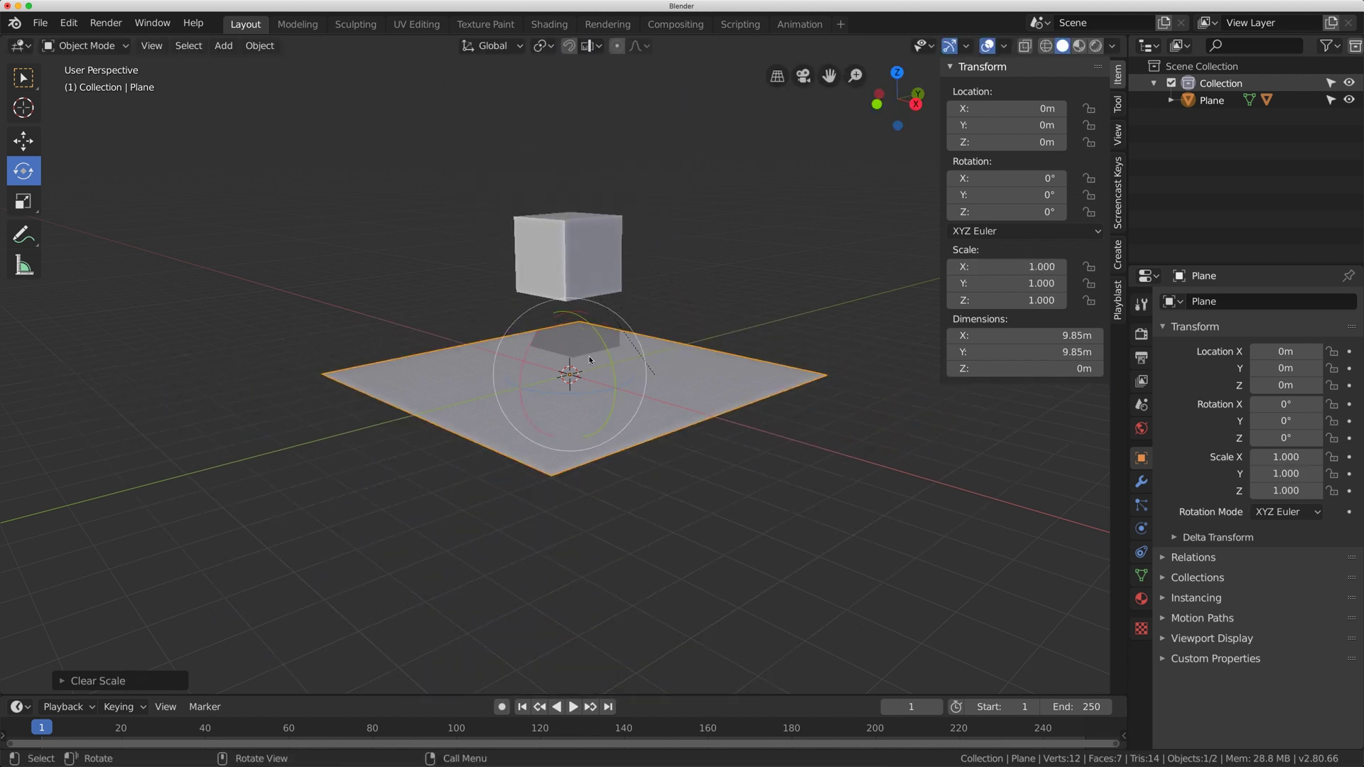
Add a single-bone armature to the scene
{"action": "key", "text": "shift+a"}
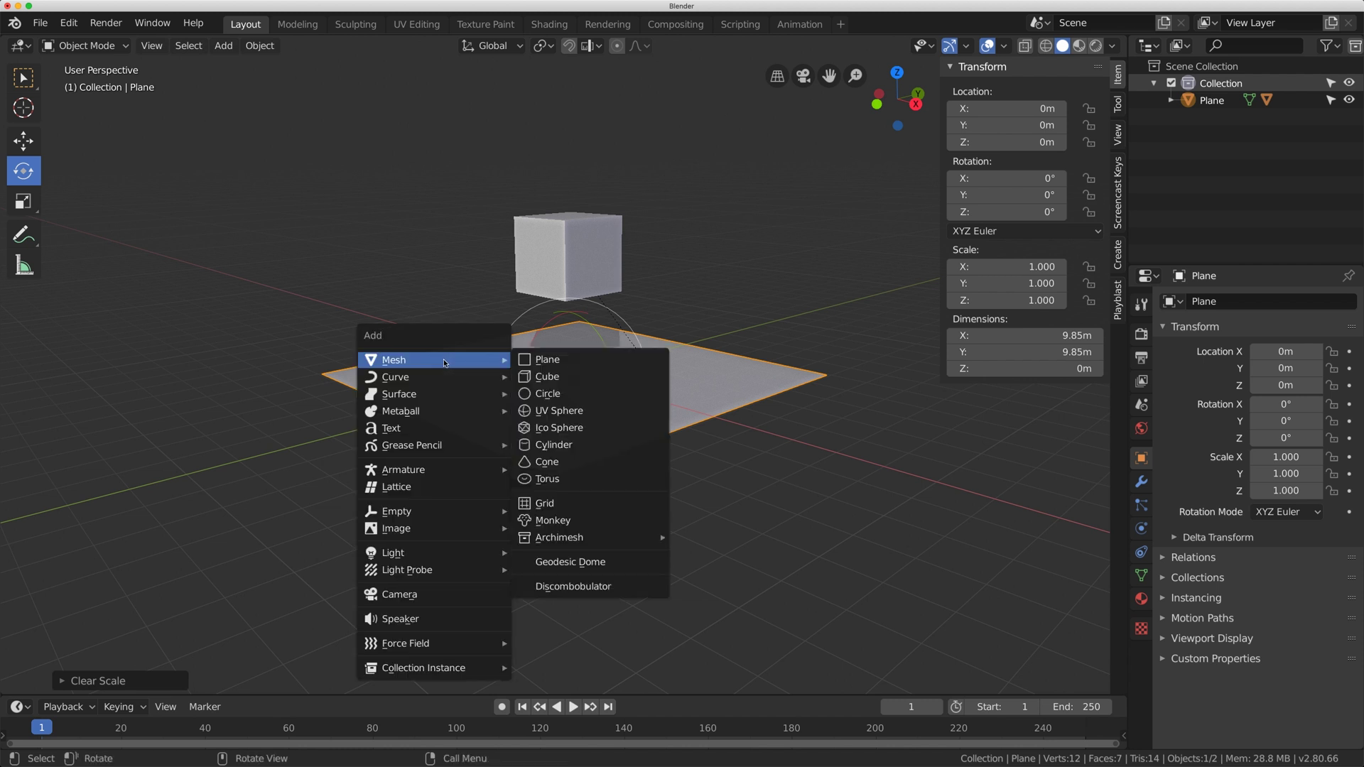
{"action": "mouse_move", "coordinate": [449, 470]}
{"action": "left_click", "coordinate": [570, 469]}
{"action": "middle_click_drag", "start_coordinate": [570, 469], "coordinate": [570, 363]}
In armature Edit Mode, move the bone to Y 4.38 m and extrude a second bone
{"action": "key", "text": "Tab"}
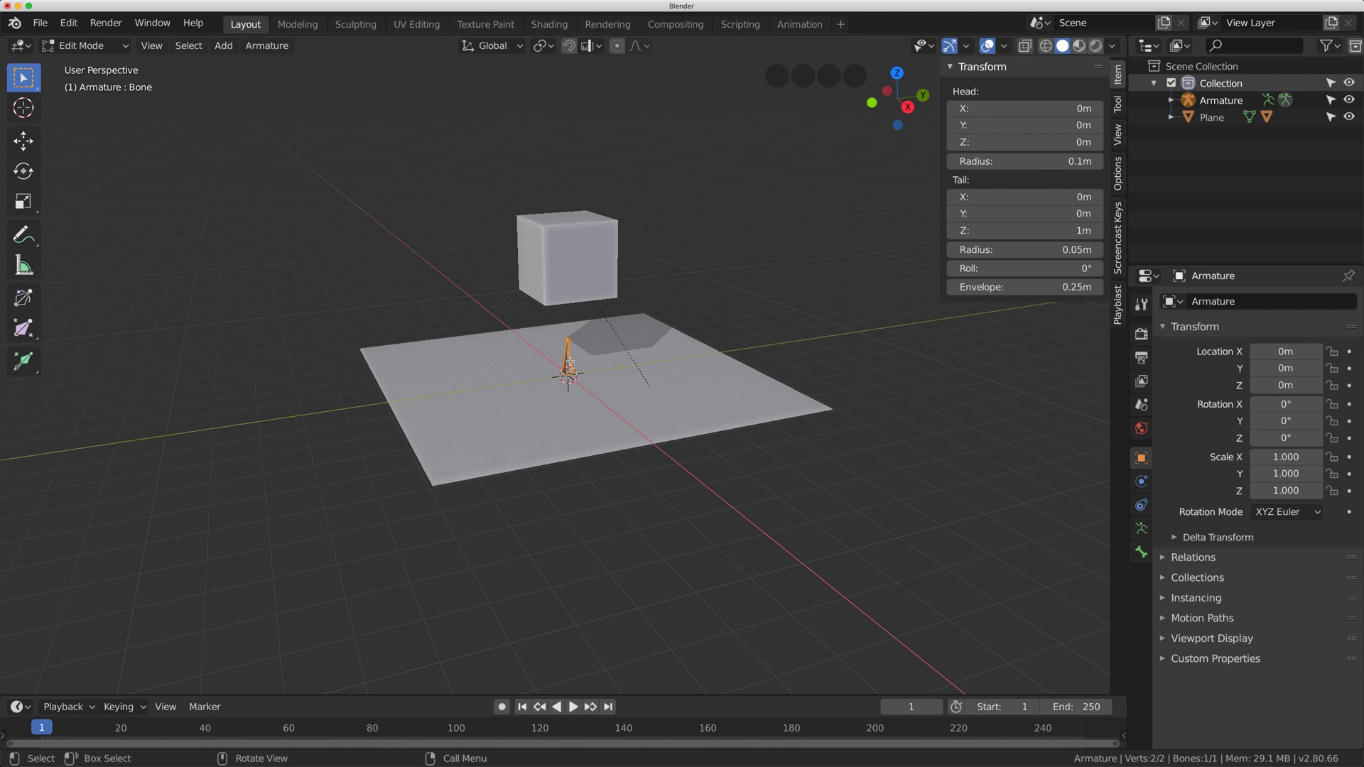
{"action": "key", "text": "g"}
{"action": "key", "text": "y"}
{"action": "left_click", "coordinate": [708, 347]}
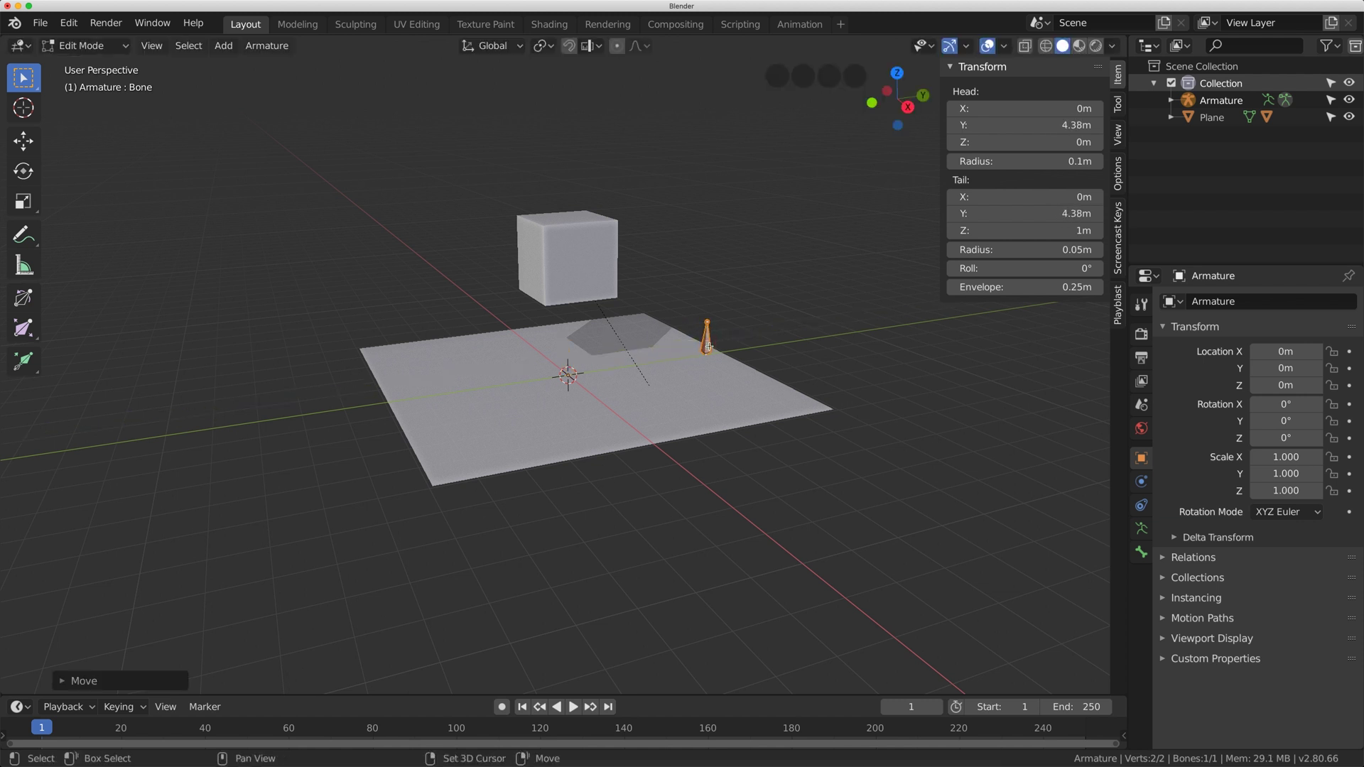
{"action": "key", "text": "e"}
{"action": "key", "text": "z"}
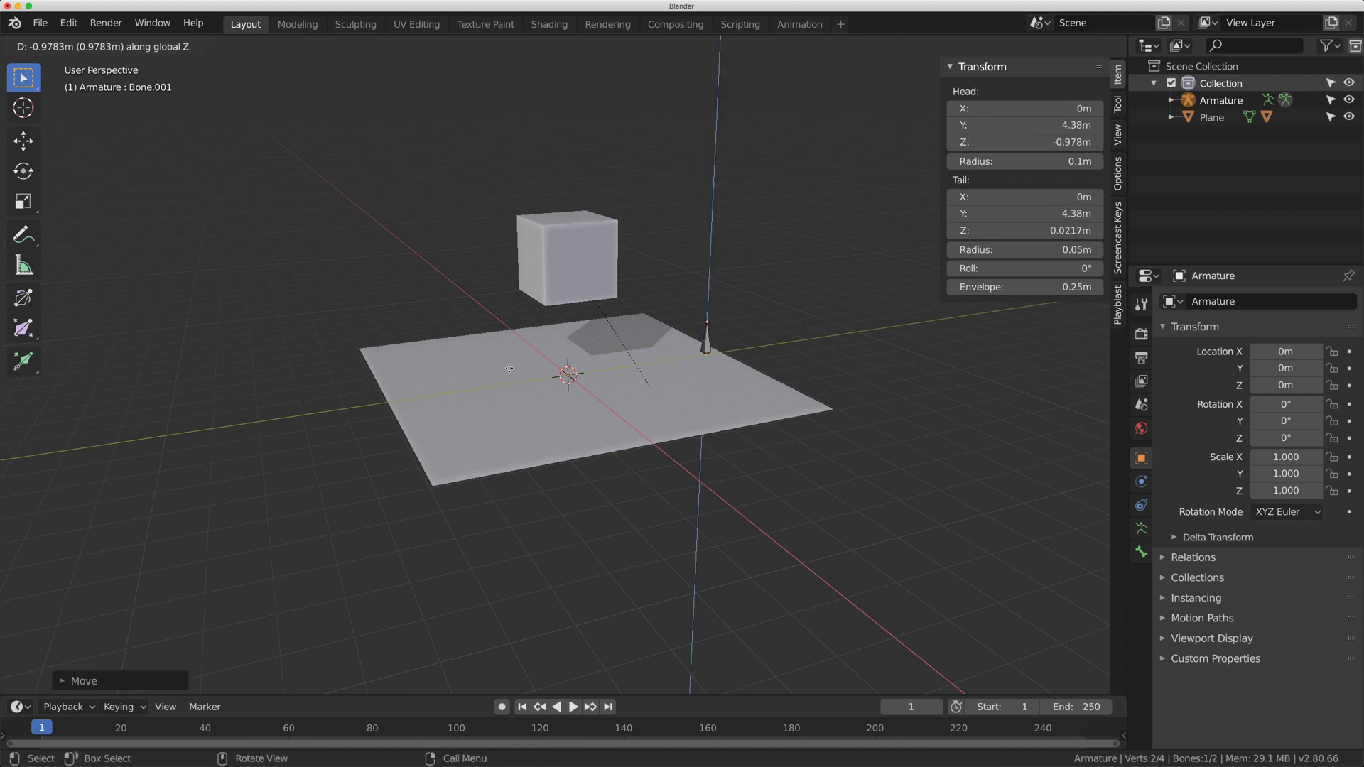
{"action": "key", "text": "Escape"}
{"action": "key", "text": "Tab"}
Select the plane, then the armature as the active object
{"action": "middle_click_drag", "start_coordinate": [483, 373], "coordinate": [520, 367]}
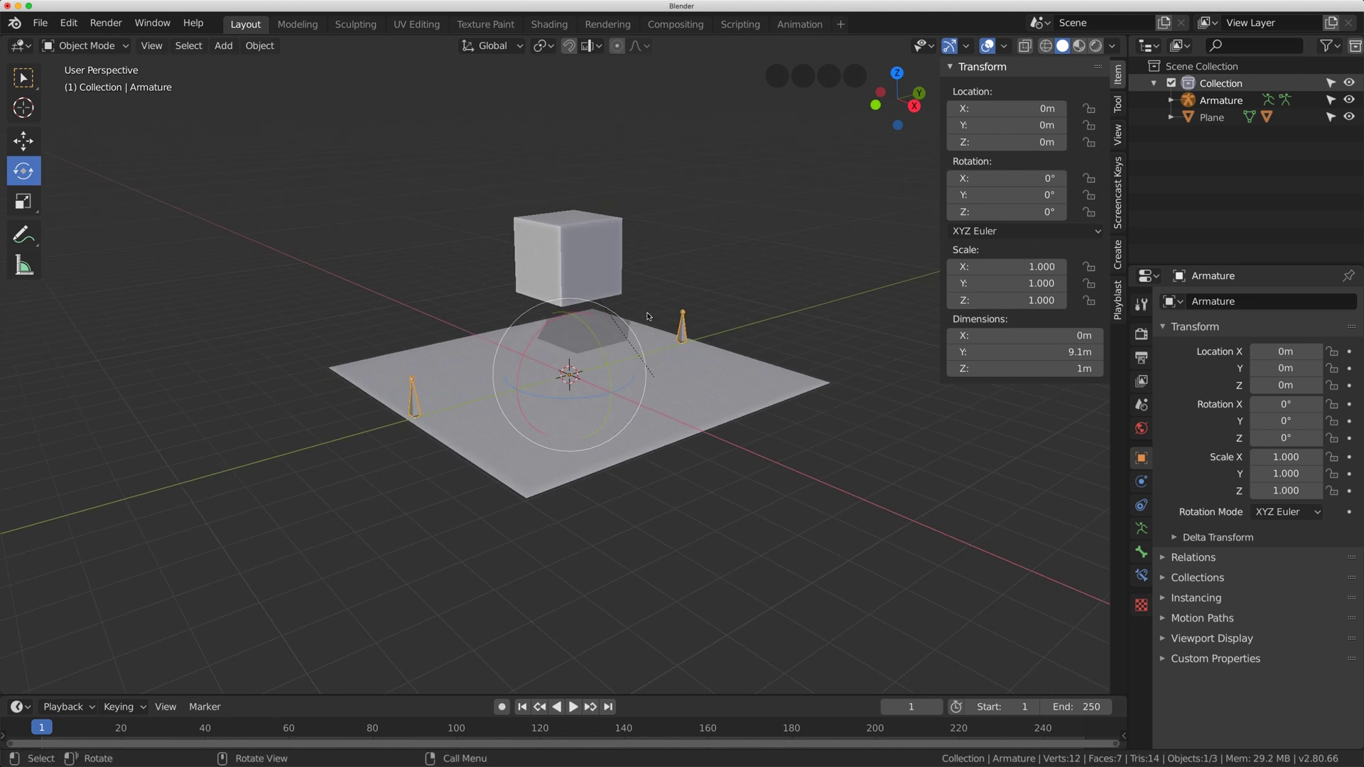
{"action": "left_click", "coordinate": [666, 336]}
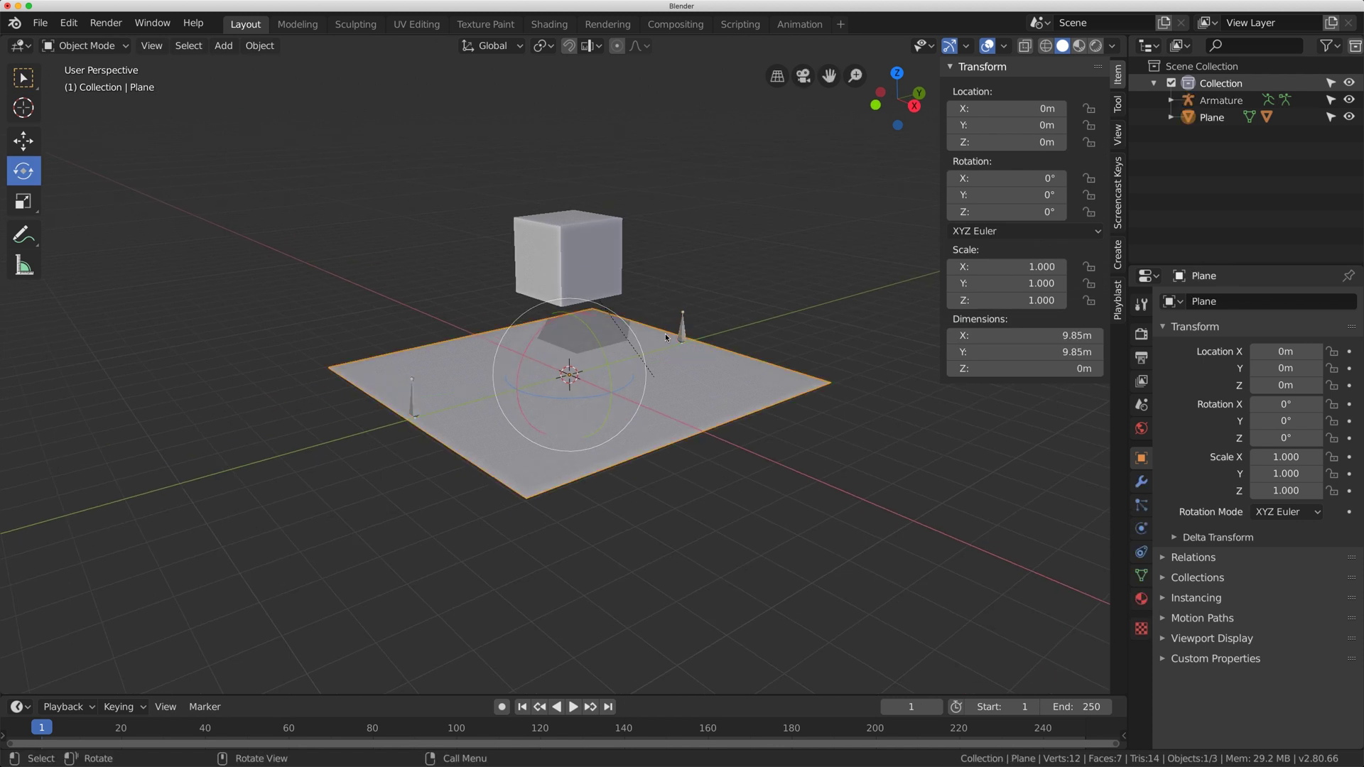
{"action": "left_click", "coordinate": [682, 328], "text": "shift"}
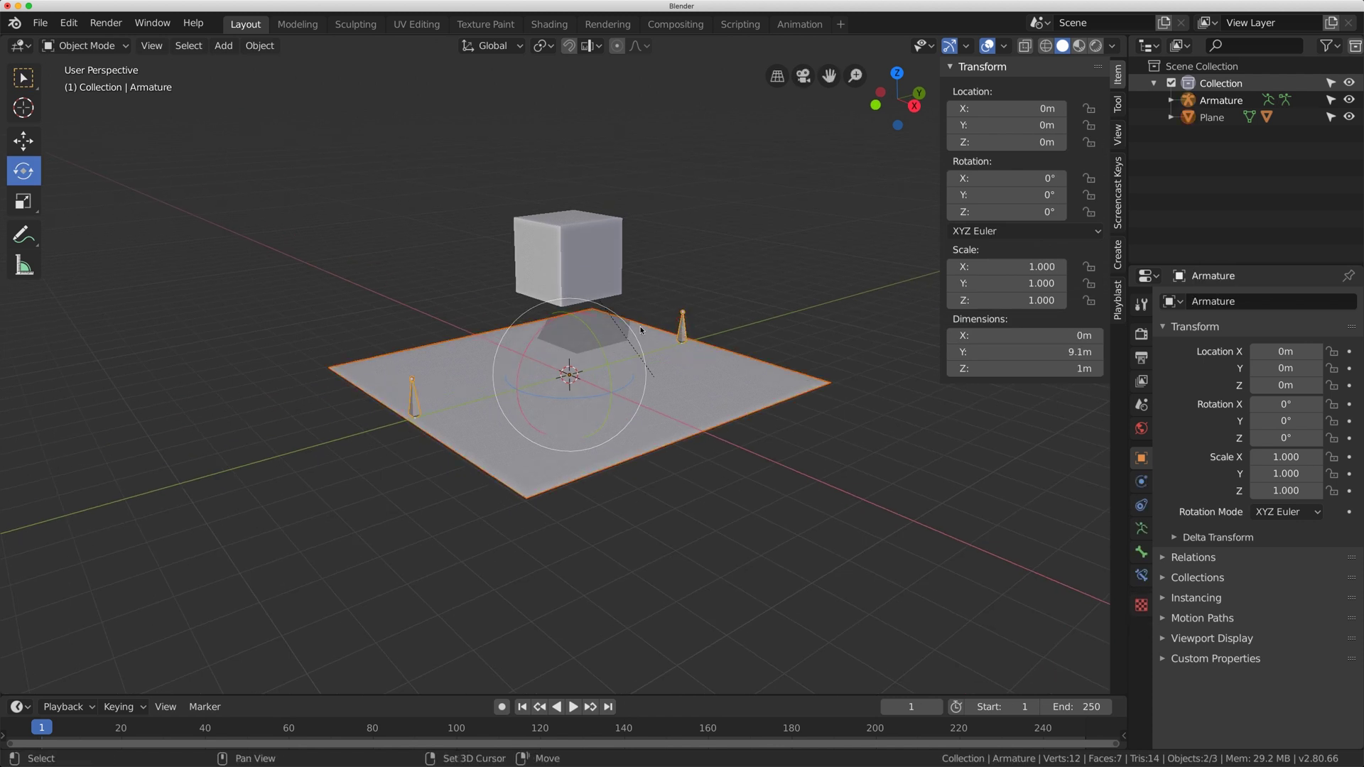
Parent the plane to the armature using Object > Parent > With Automatic Weights
{"action": "left_click", "coordinate": [263, 47]}
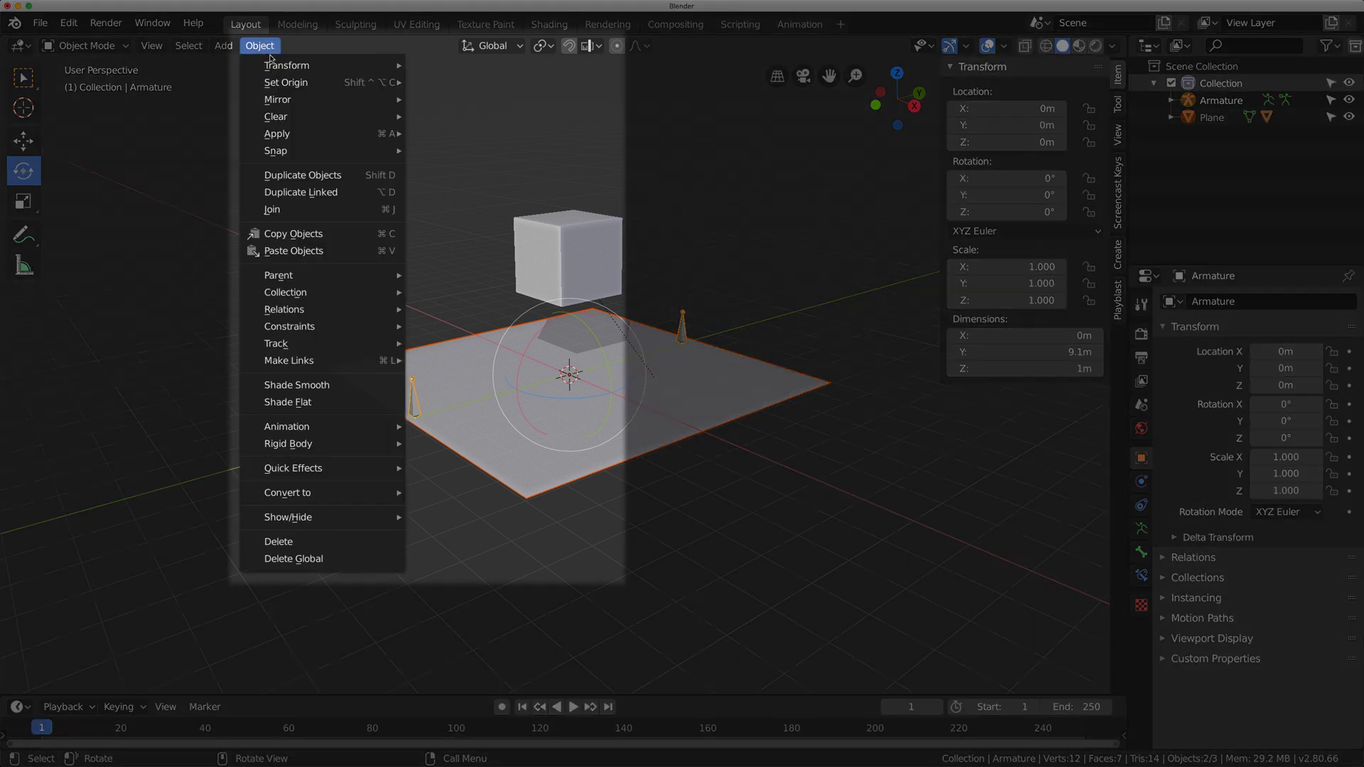
{"action": "mouse_move", "coordinate": [298, 275]}
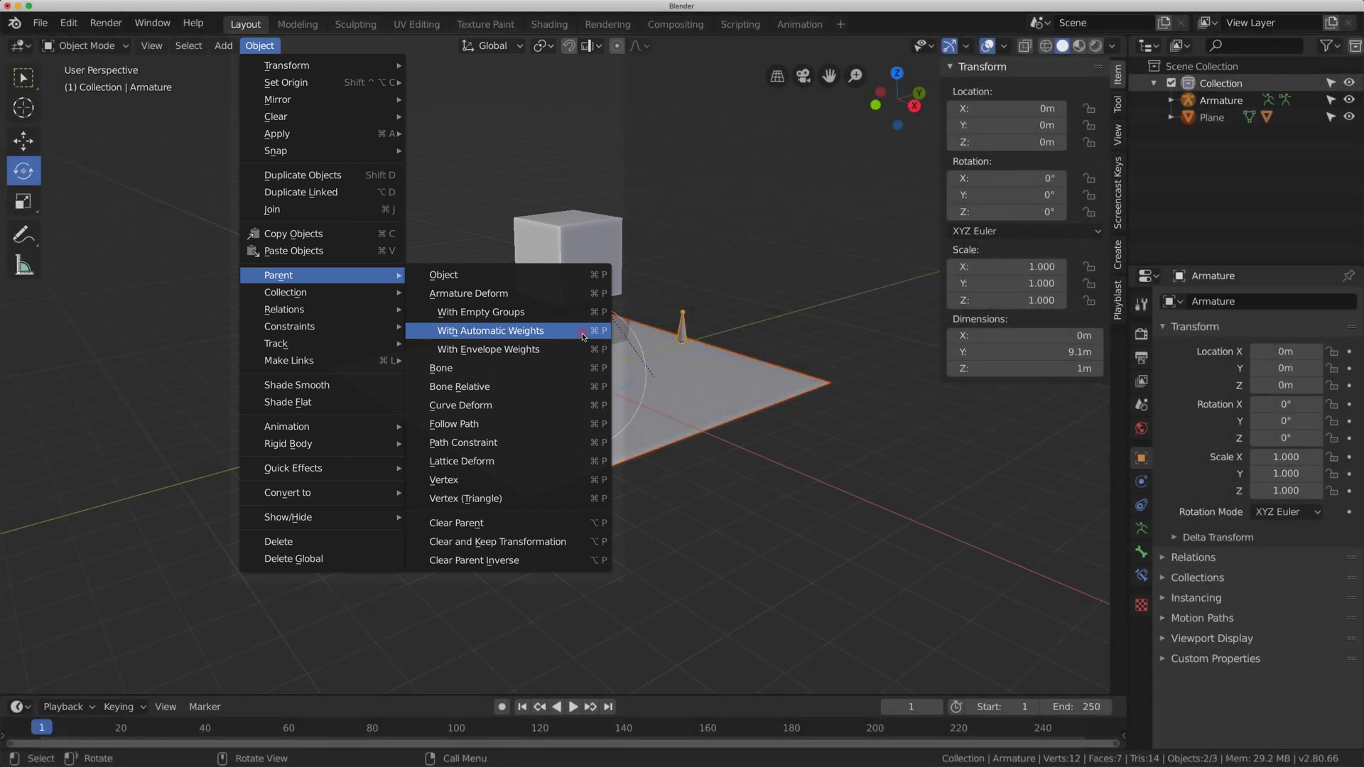
{"action": "left_click", "coordinate": [583, 332]}
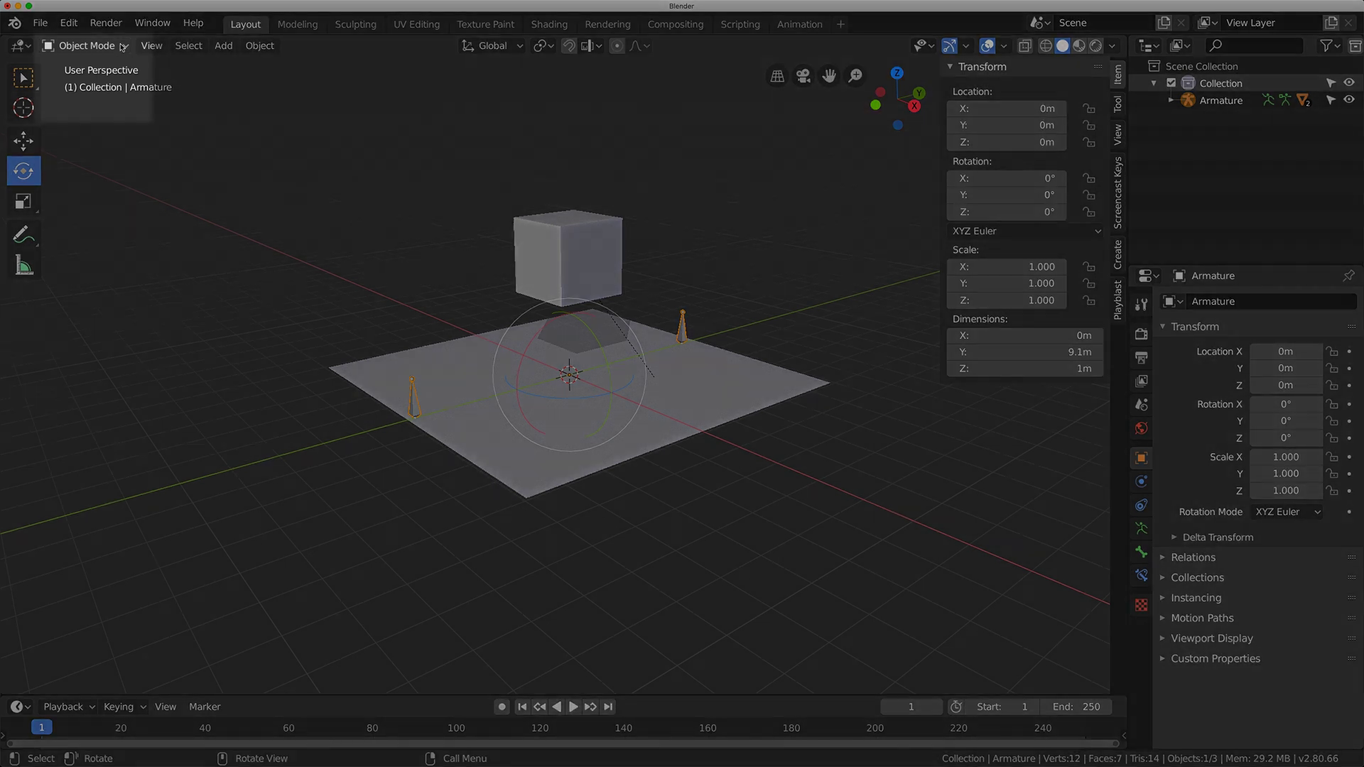
{"action": "left_click", "coordinate": [85, 46]}
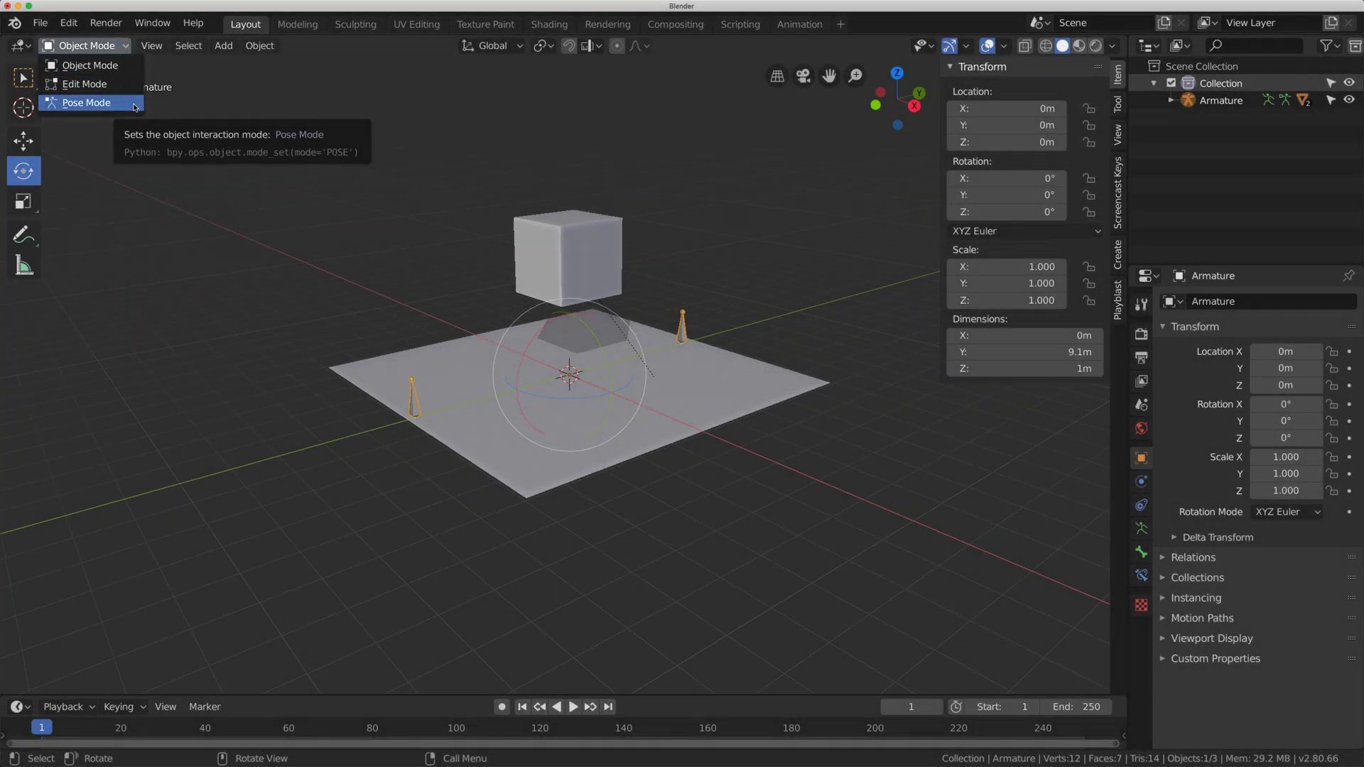
In Pose Mode, move the selected bone several times to deform the plane
{"action": "left_click", "coordinate": [135, 108]}
{"action": "scroll", "coordinate": [682, 328], "scroll_direction": "down", "scroll_amount": 2}
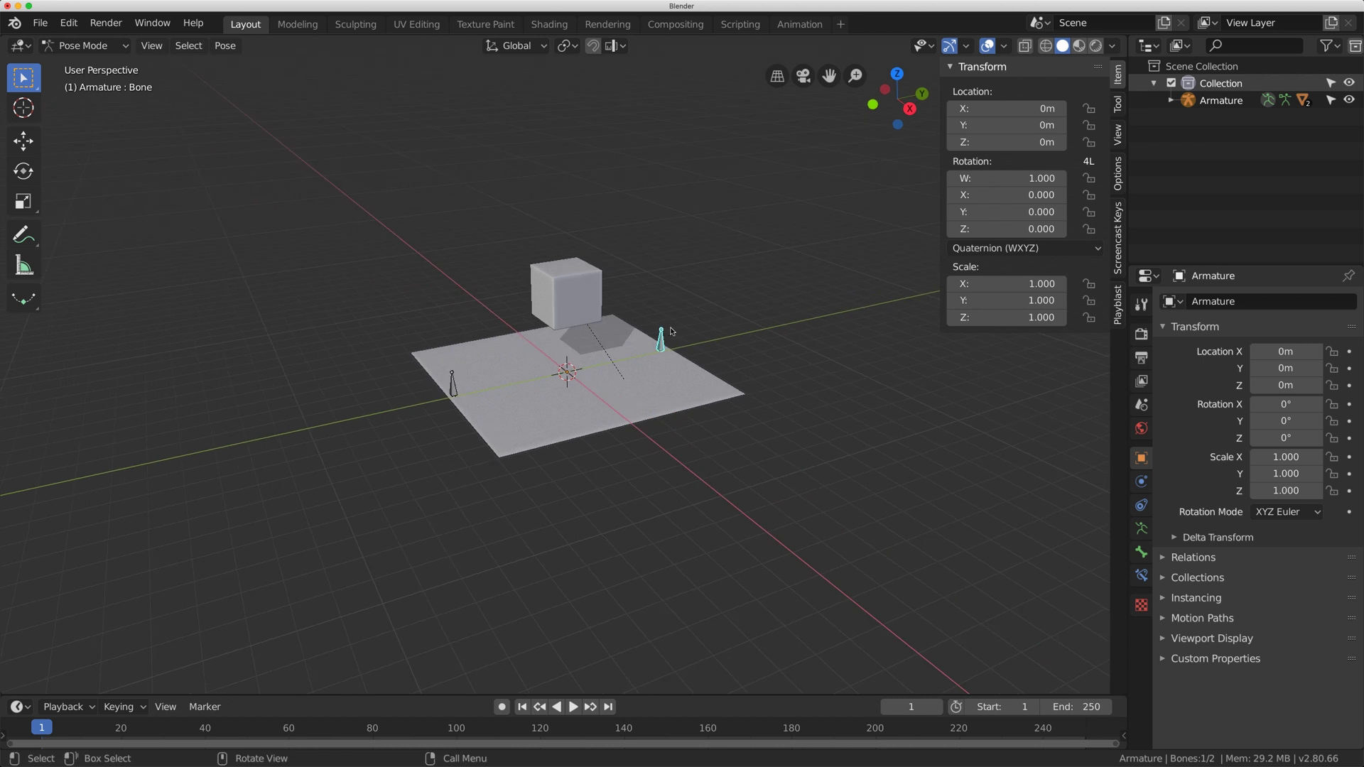
{"action": "key", "text": "g"}
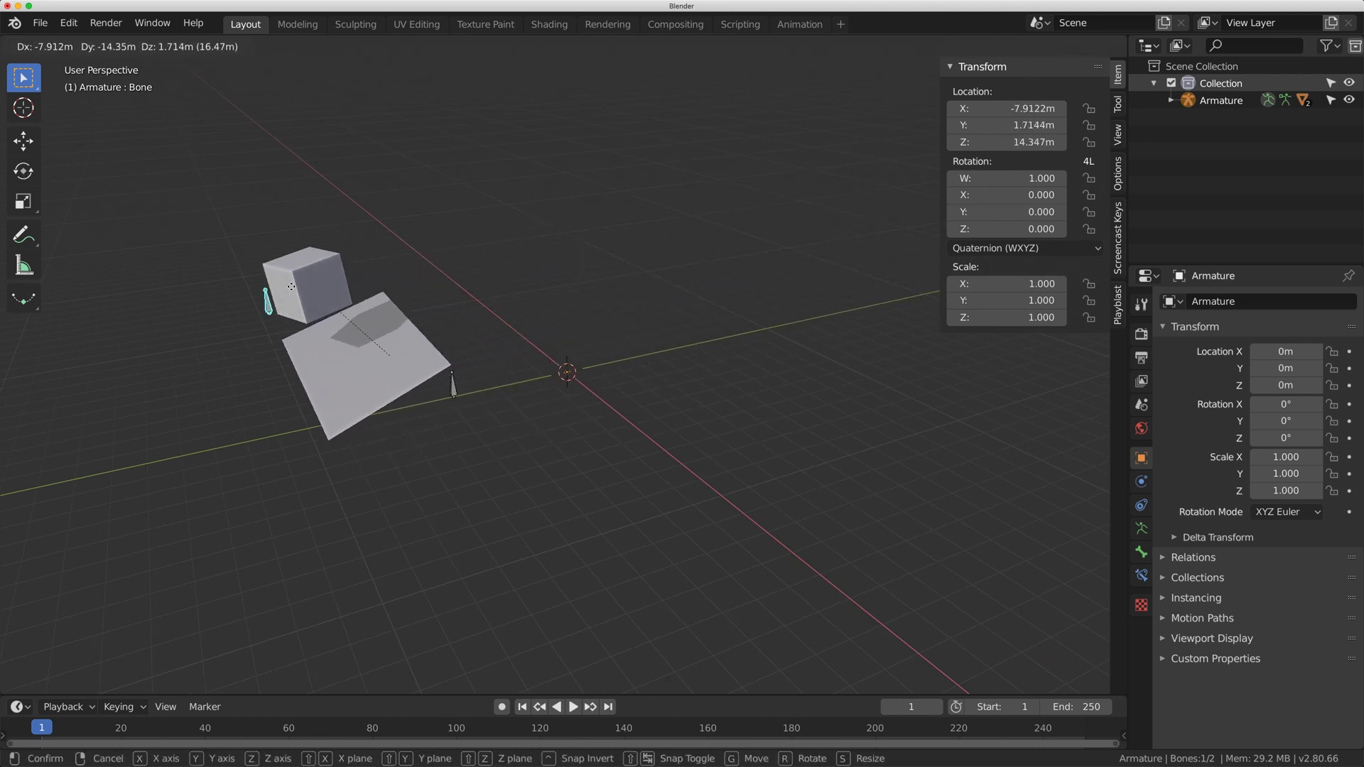
{"action": "left_click", "coordinate": [460, 396]}
{"action": "key", "text": "g"}
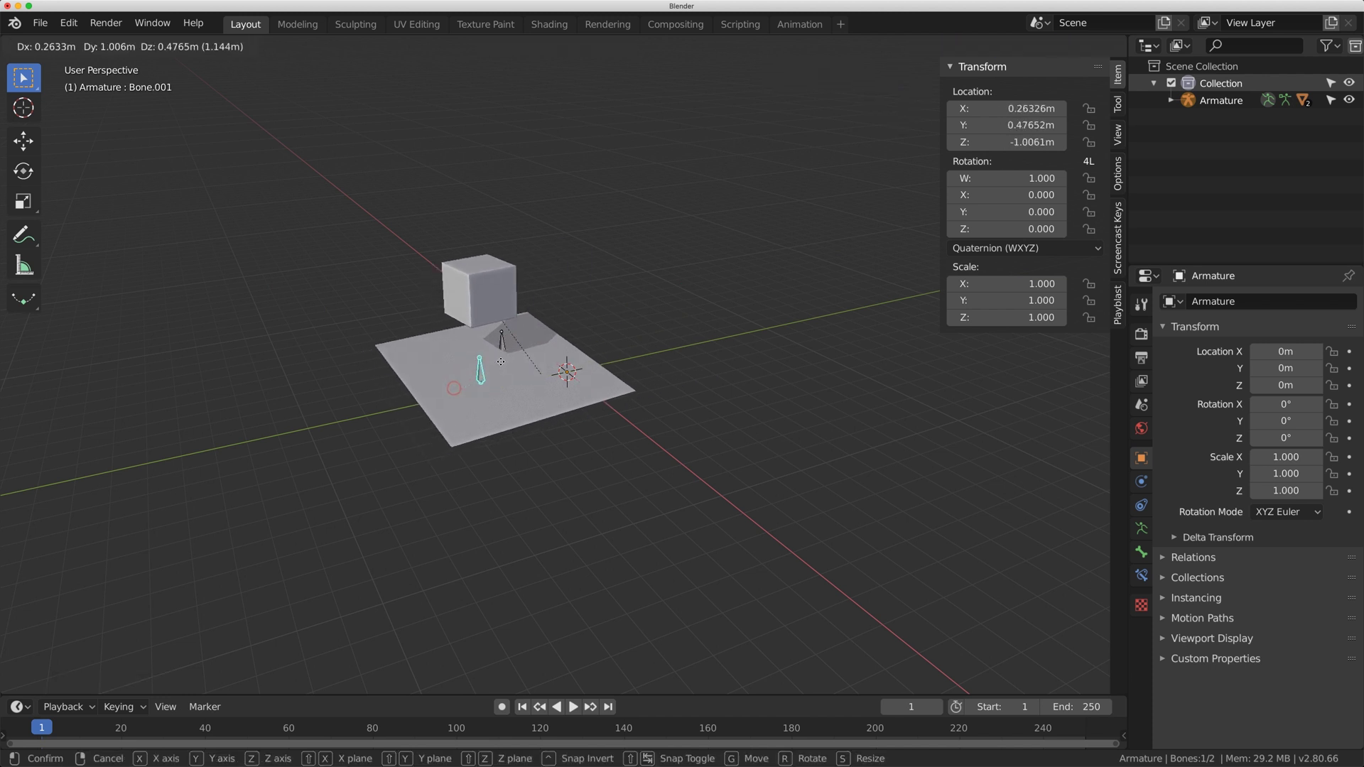
{"action": "left_click", "coordinate": [499, 346]}
{"action": "key", "text": "g"}
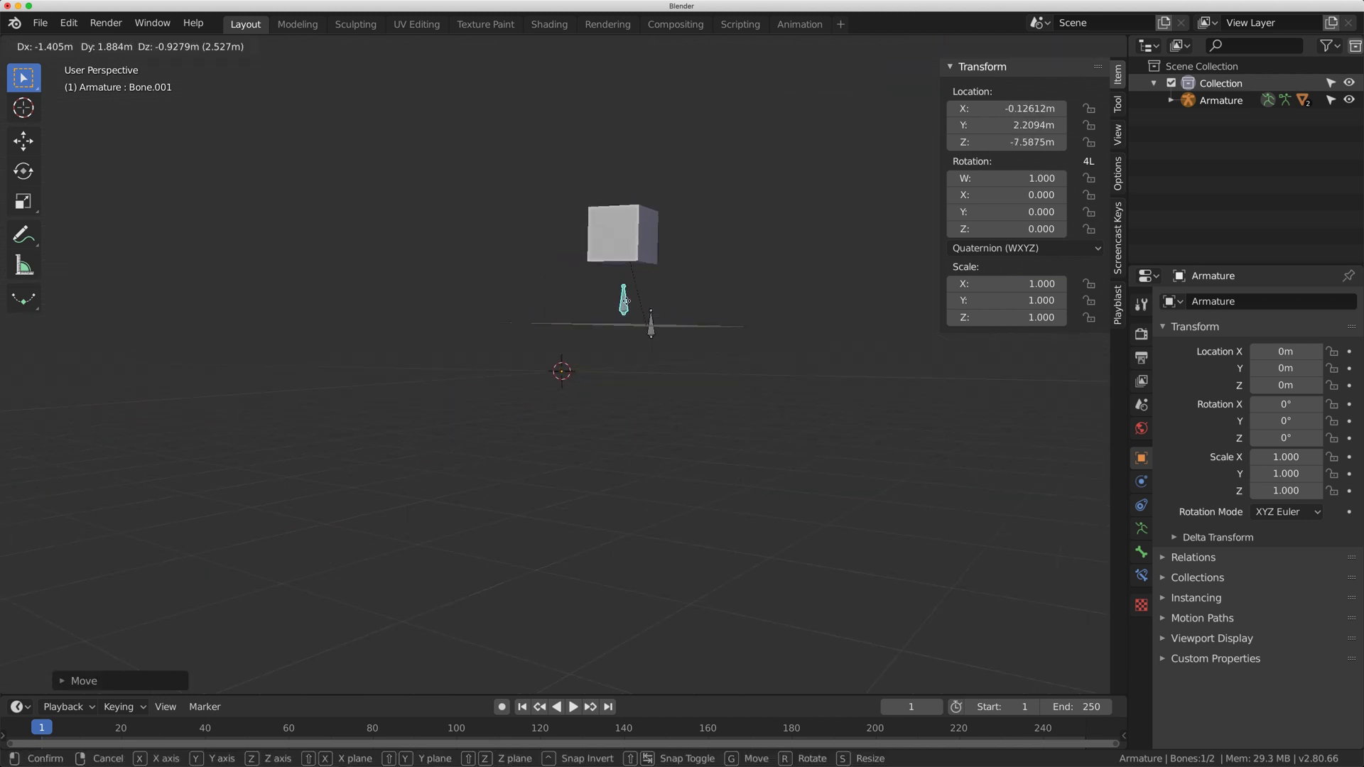
{"action": "left_click", "coordinate": [586, 313]}
Select Bone.001 and move it repeatedly, watching the plane and cube follow
{"action": "left_click", "coordinate": [639, 306]}
{"action": "middle_click_drag", "start_coordinate": [640, 305], "coordinate": [718, 310]}
{"action": "key", "text": "g"}
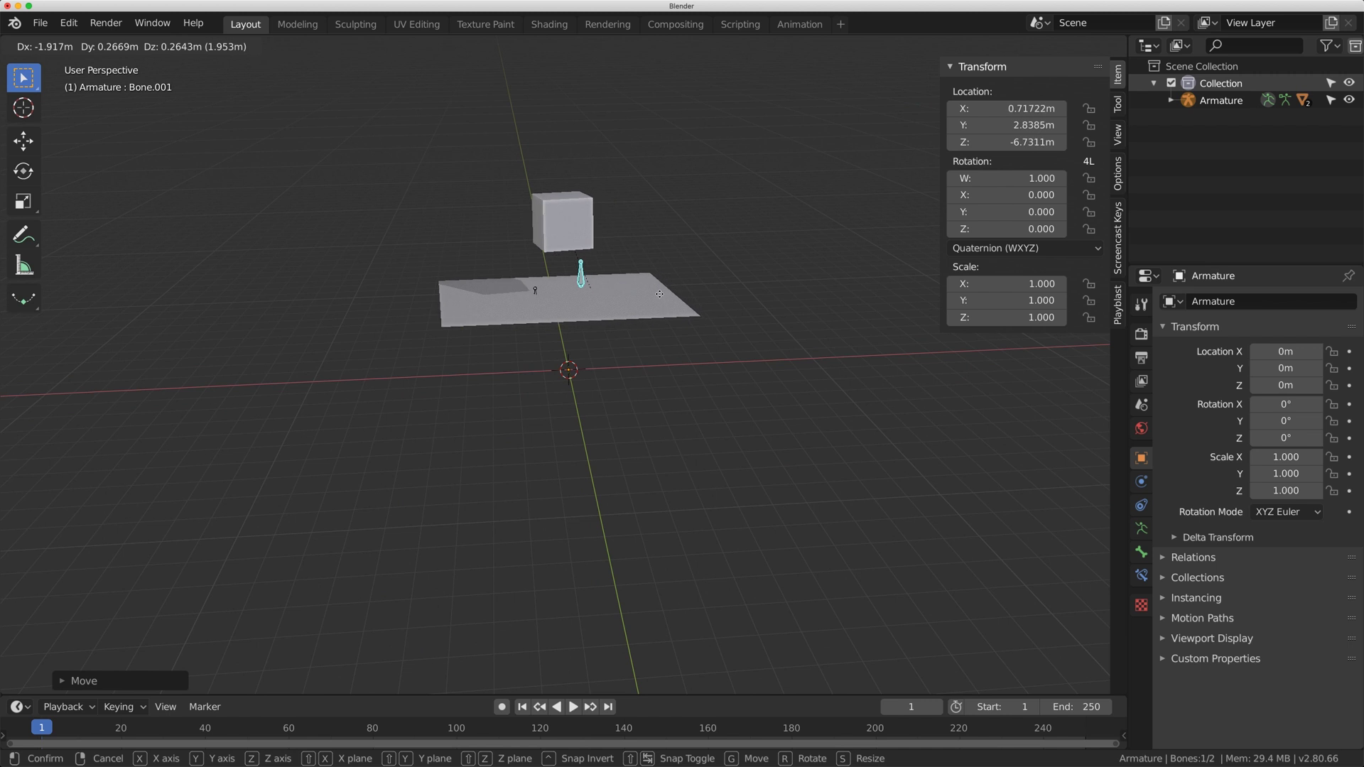
{"action": "left_click", "coordinate": [639, 326]}
{"action": "mouse_move", "coordinate": [639, 326]}
{"action": "middle_mouse_down"}
{"action": "mouse_move", "coordinate": [611, 319]}
{"action": "mouse_move", "coordinate": [654, 331]}
{"action": "middle_mouse_up"}
{"action": "key", "text": "g"}
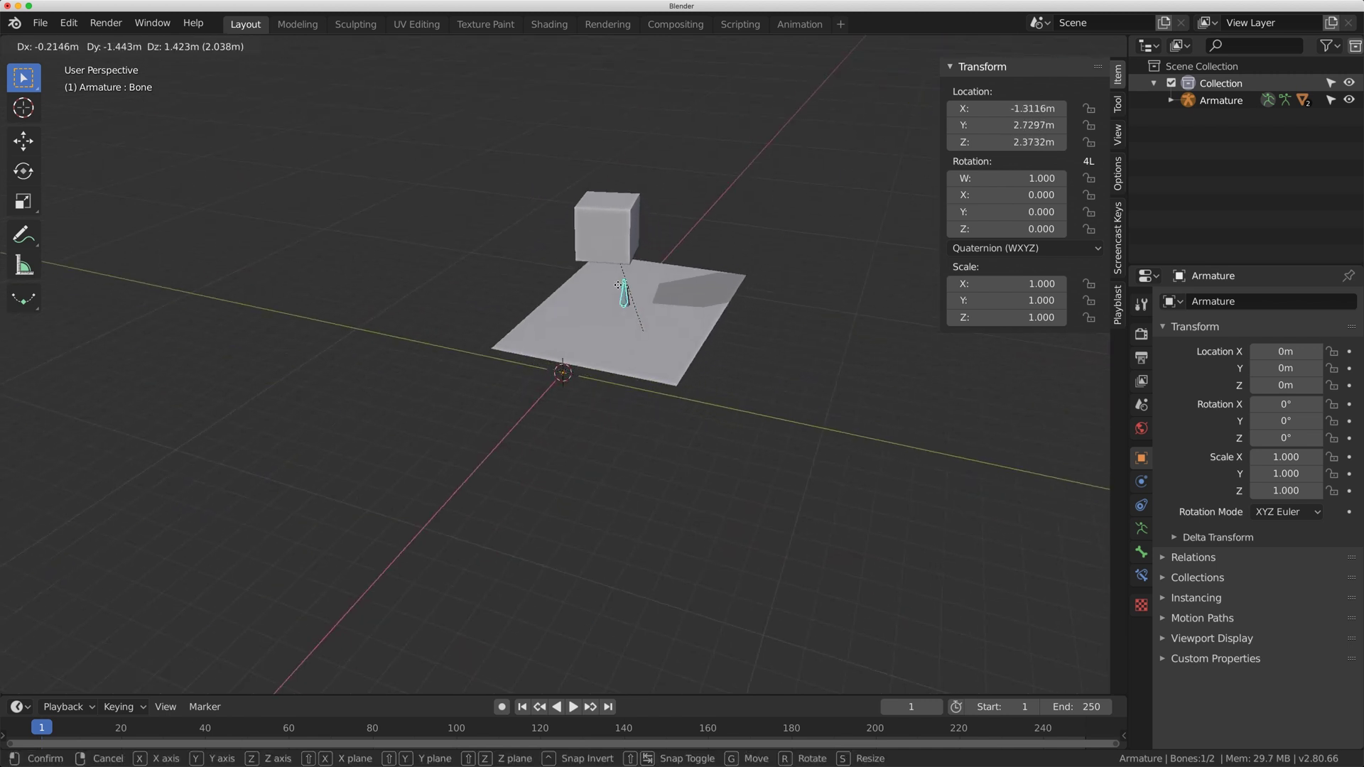
{"action": "left_click", "coordinate": [610, 287]}
{"action": "middle_click_drag", "start_coordinate": [609, 287], "coordinate": [564, 262]}
{"action": "key", "text": "g"}
{"action": "left_click", "coordinate": [601, 272]}
Reposition the lower bone named Bone, then return to Object Mode
{"action": "left_click", "coordinate": [563, 262]}
{"action": "key", "text": "g"}
{"action": "left_click", "coordinate": [564, 262]}
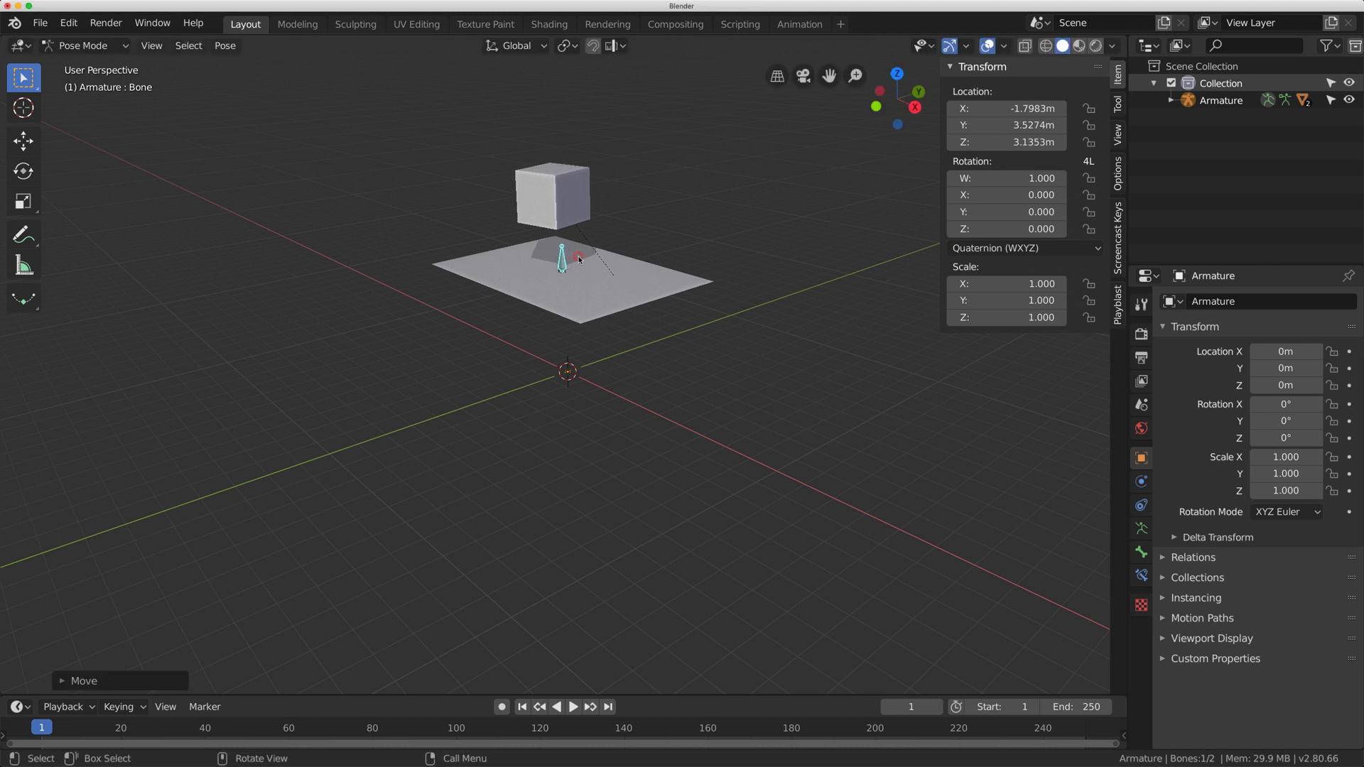
{"action": "middle_click_drag", "start_coordinate": [594, 251], "coordinate": [546, 270]}
{"action": "scroll", "coordinate": [545, 266], "scroll_direction": "up", "scroll_amount": 2}
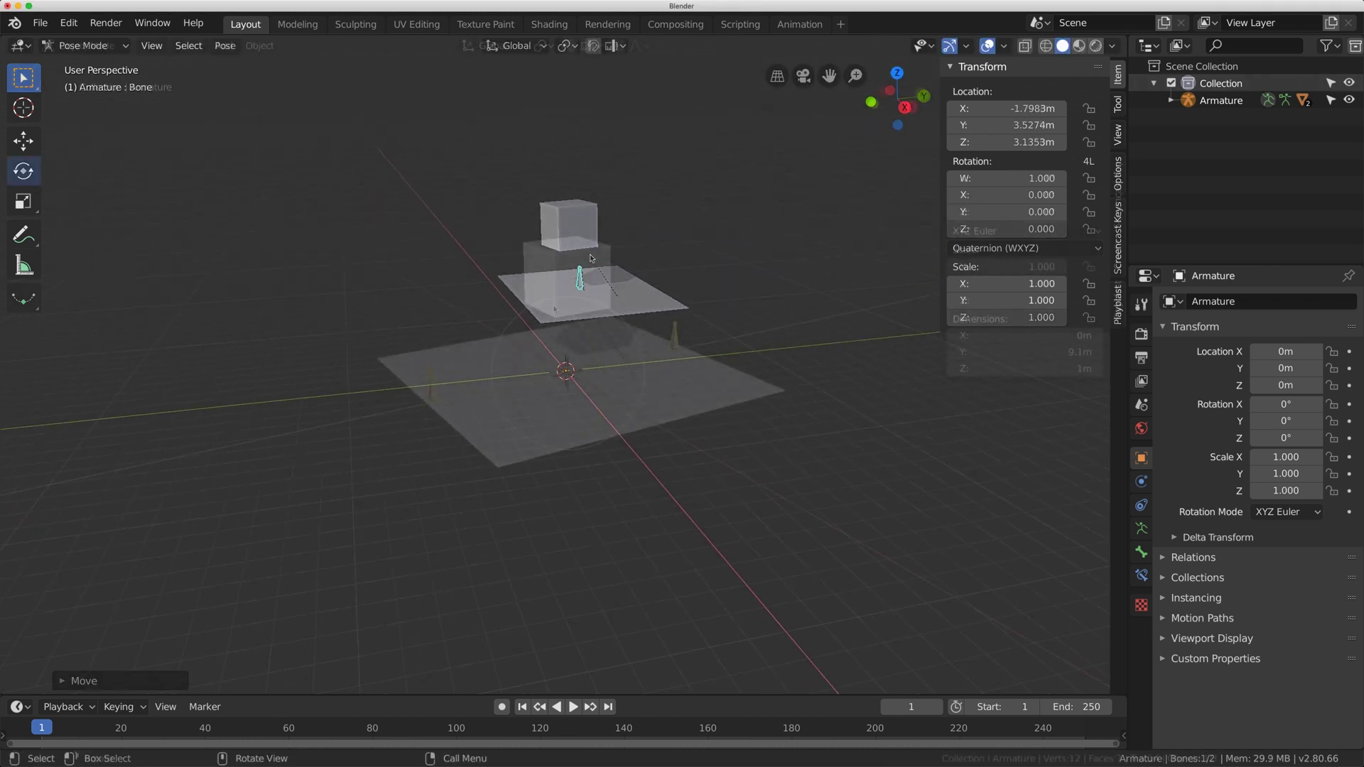
{"action": "key", "text": "ctrl+Tab"}
{"action": "key", "text": "shift+space"}
Select the cube, then the plane as the active object
{"action": "key", "text": "r"}
{"action": "left_click", "coordinate": [555, 249]}
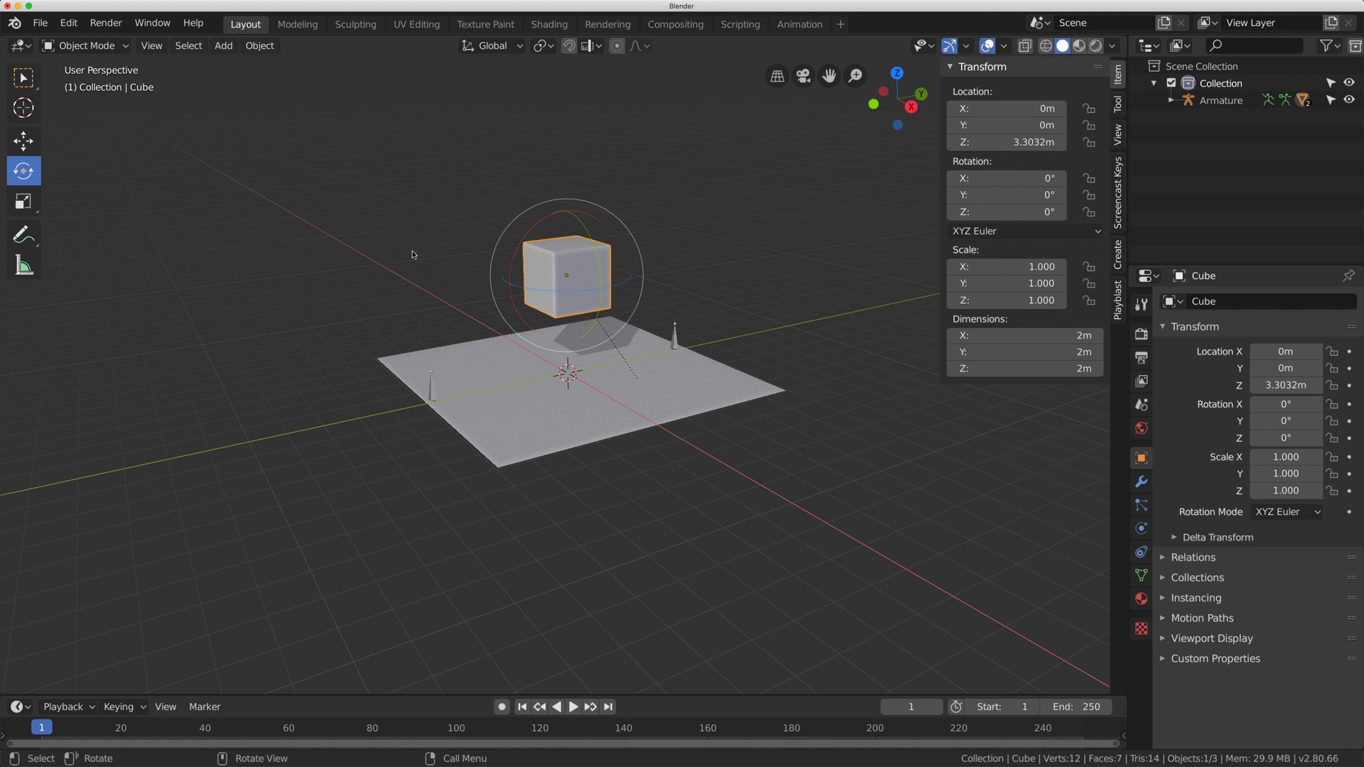
{"action": "left_click", "coordinate": [452, 353], "text": "shift"}
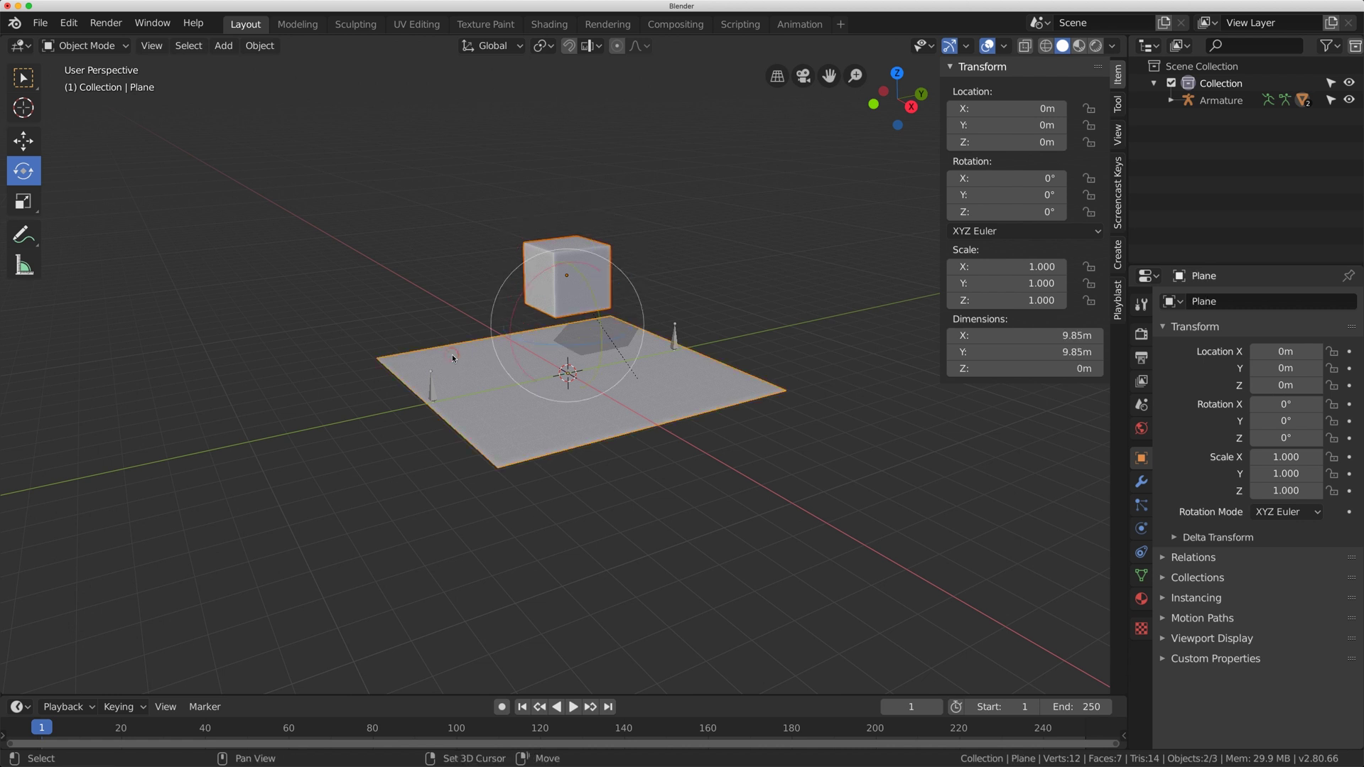
{"action": "left_click", "coordinate": [560, 247]}
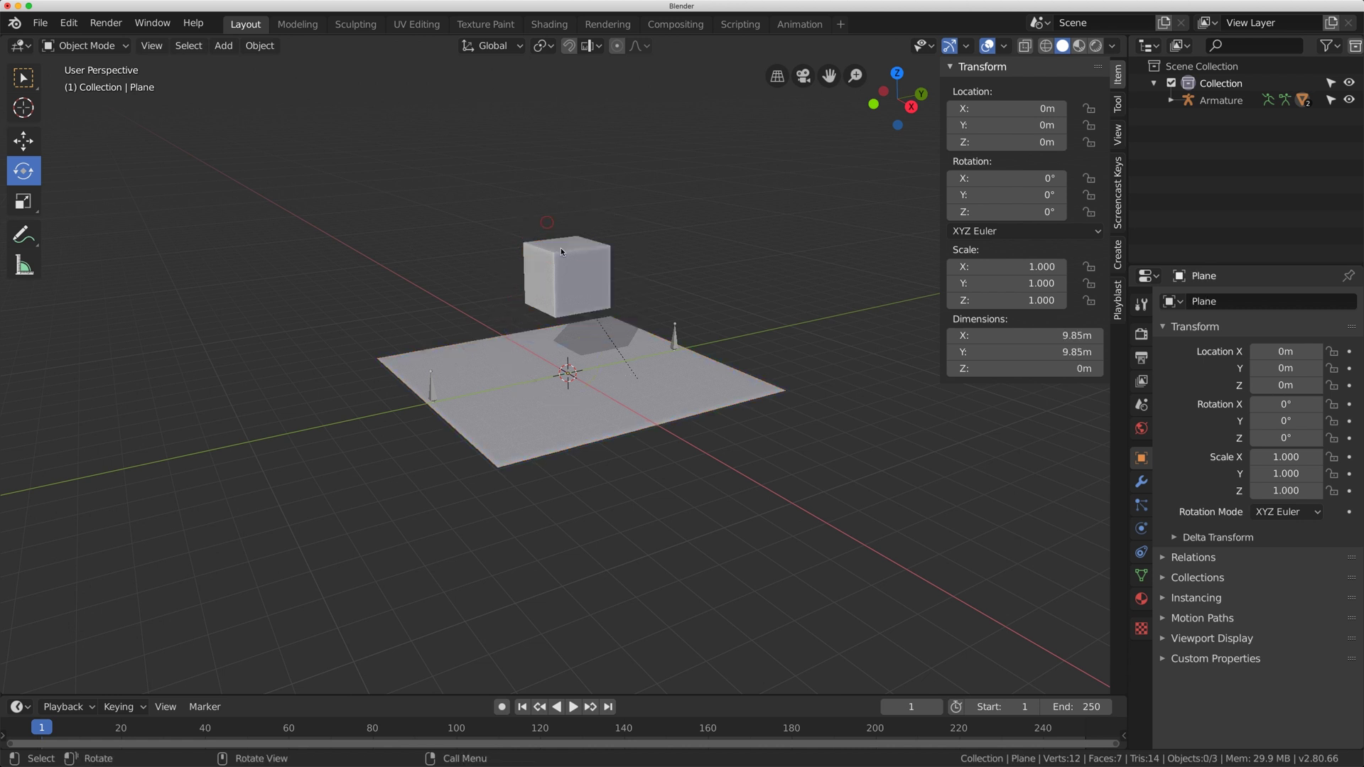
{"action": "left_click", "coordinate": [453, 368], "text": "shift"}
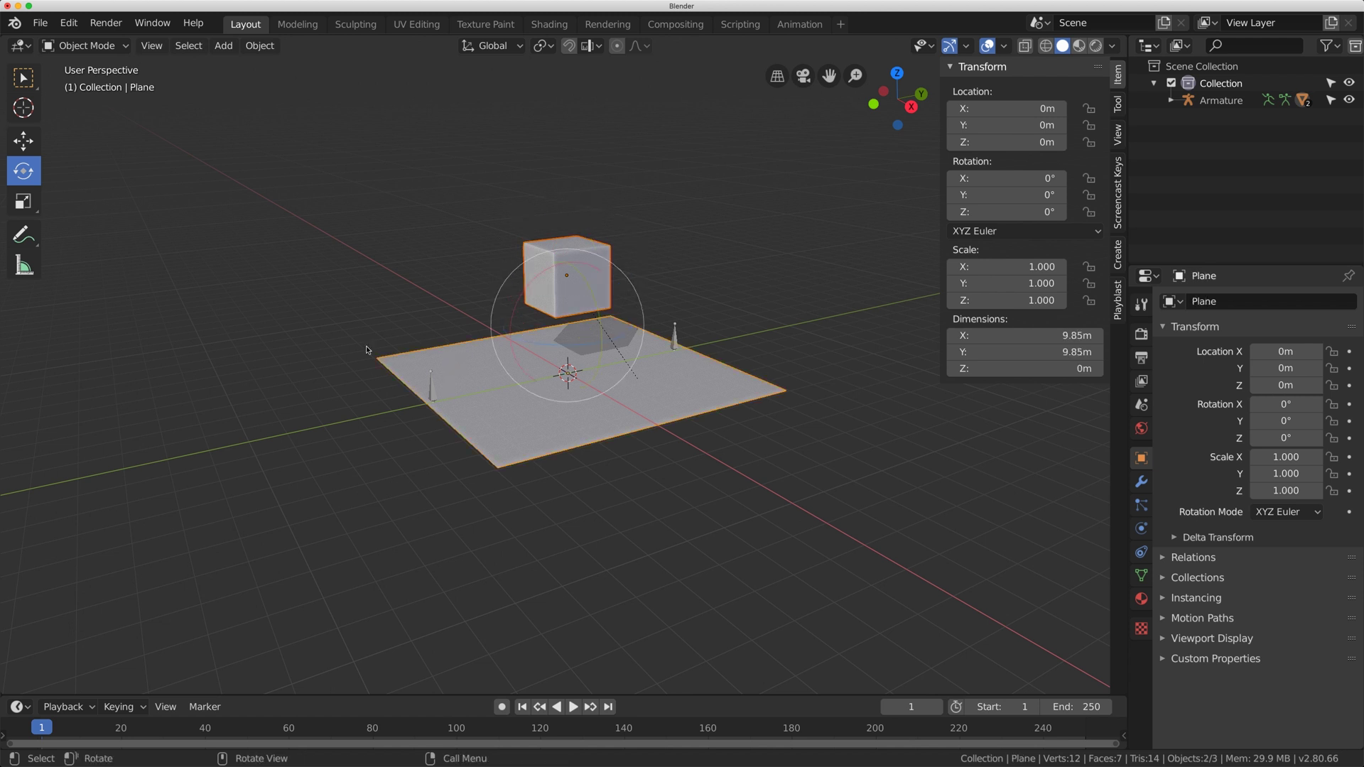
Try vertex-parenting the cube to two plane vertices, triggering the 'select 1 or 3 vertices' error
{"action": "left_click", "coordinate": [85, 46]}
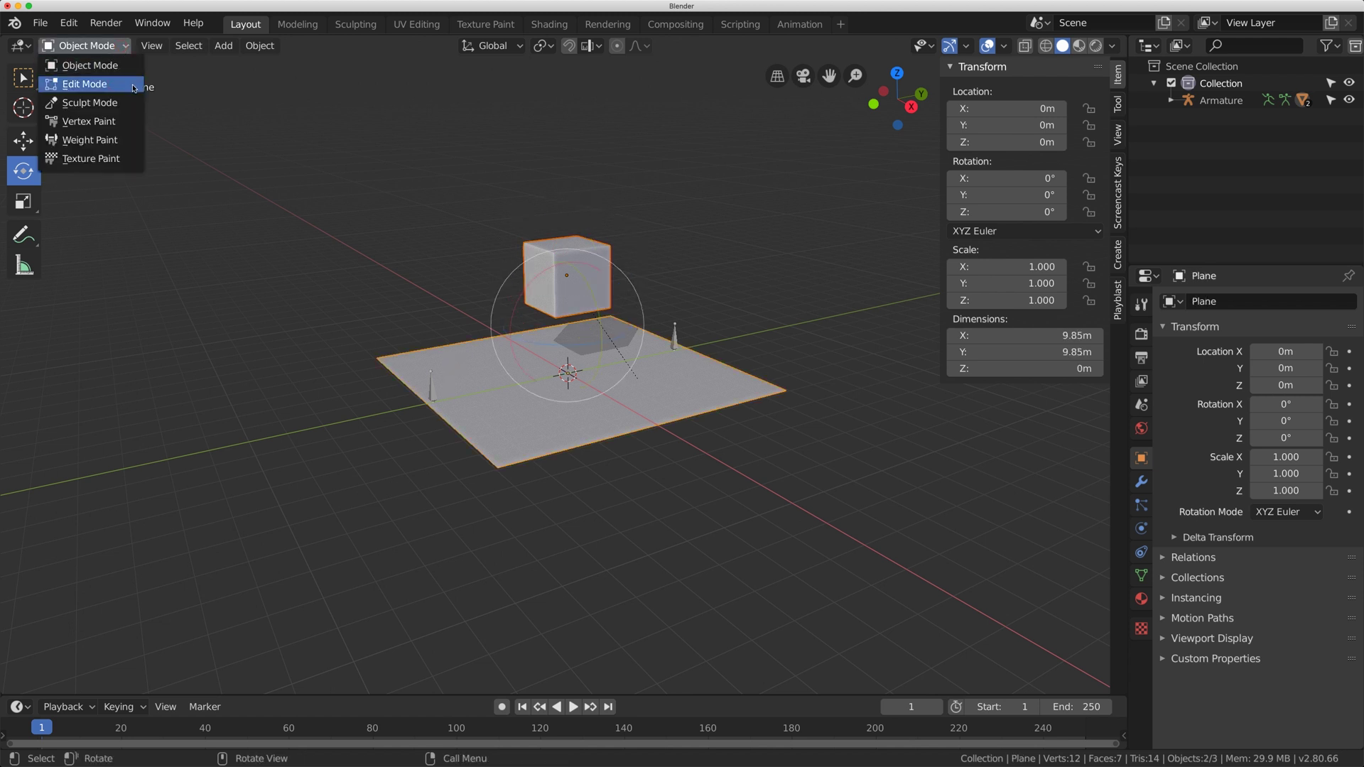
{"action": "left_click", "coordinate": [137, 86]}
{"action": "left_click", "coordinate": [496, 462]}
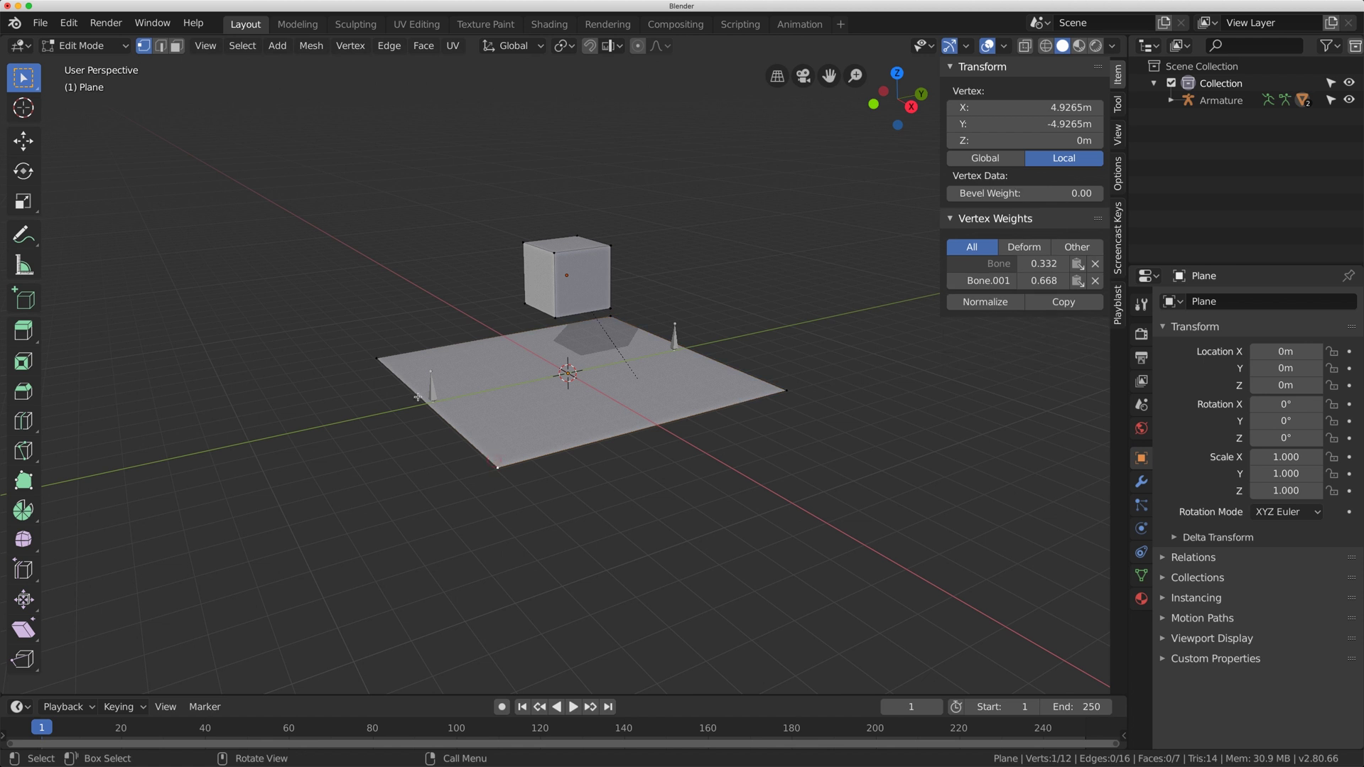
{"action": "left_click", "coordinate": [377, 358], "text": "shift"}
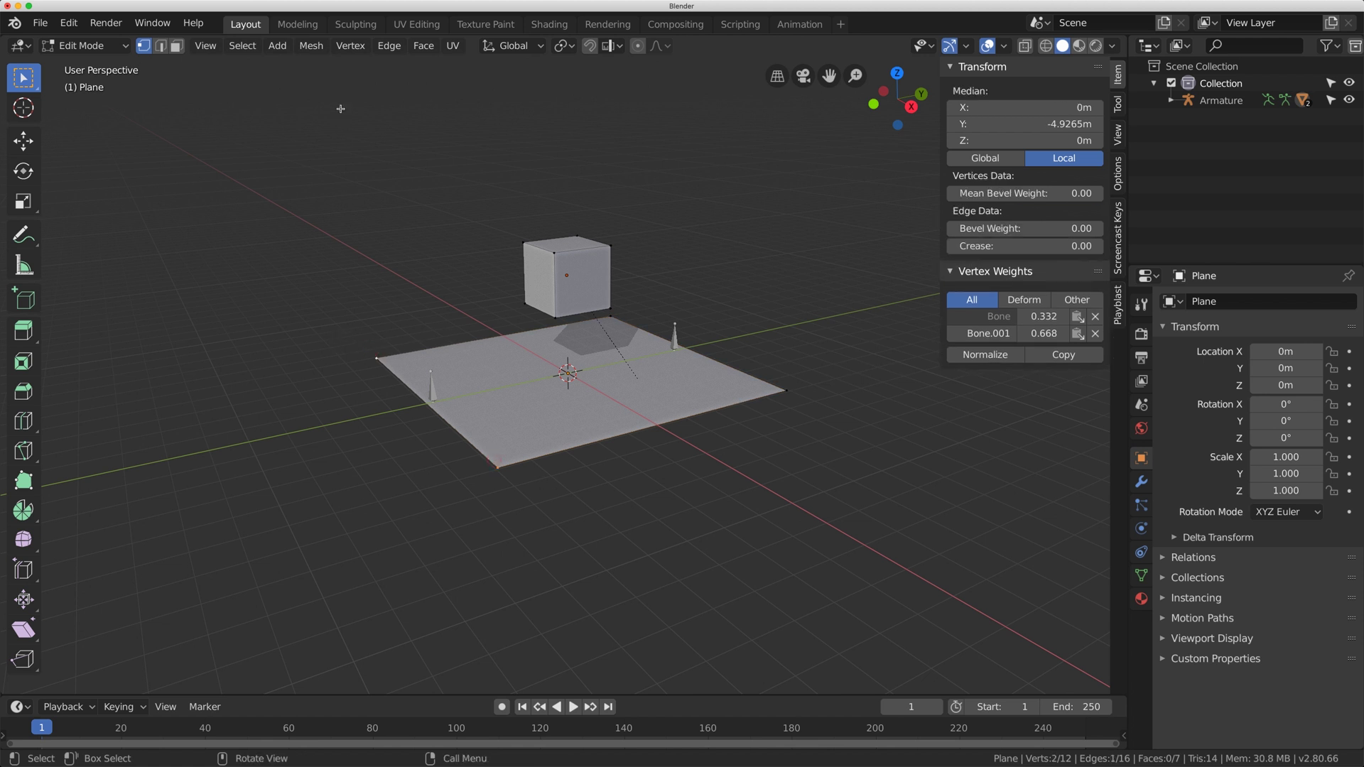
{"action": "left_click", "coordinate": [350, 46]}
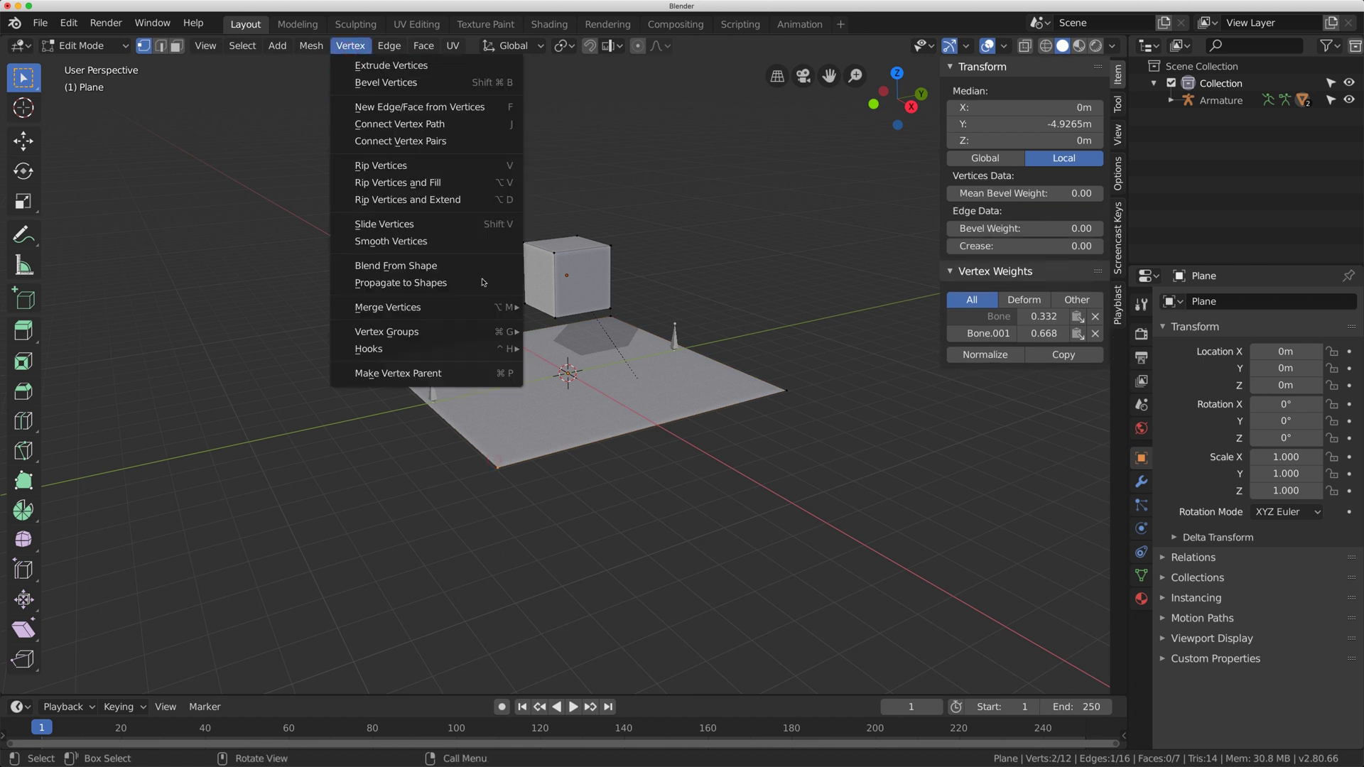
{"action": "left_click", "coordinate": [482, 375]}
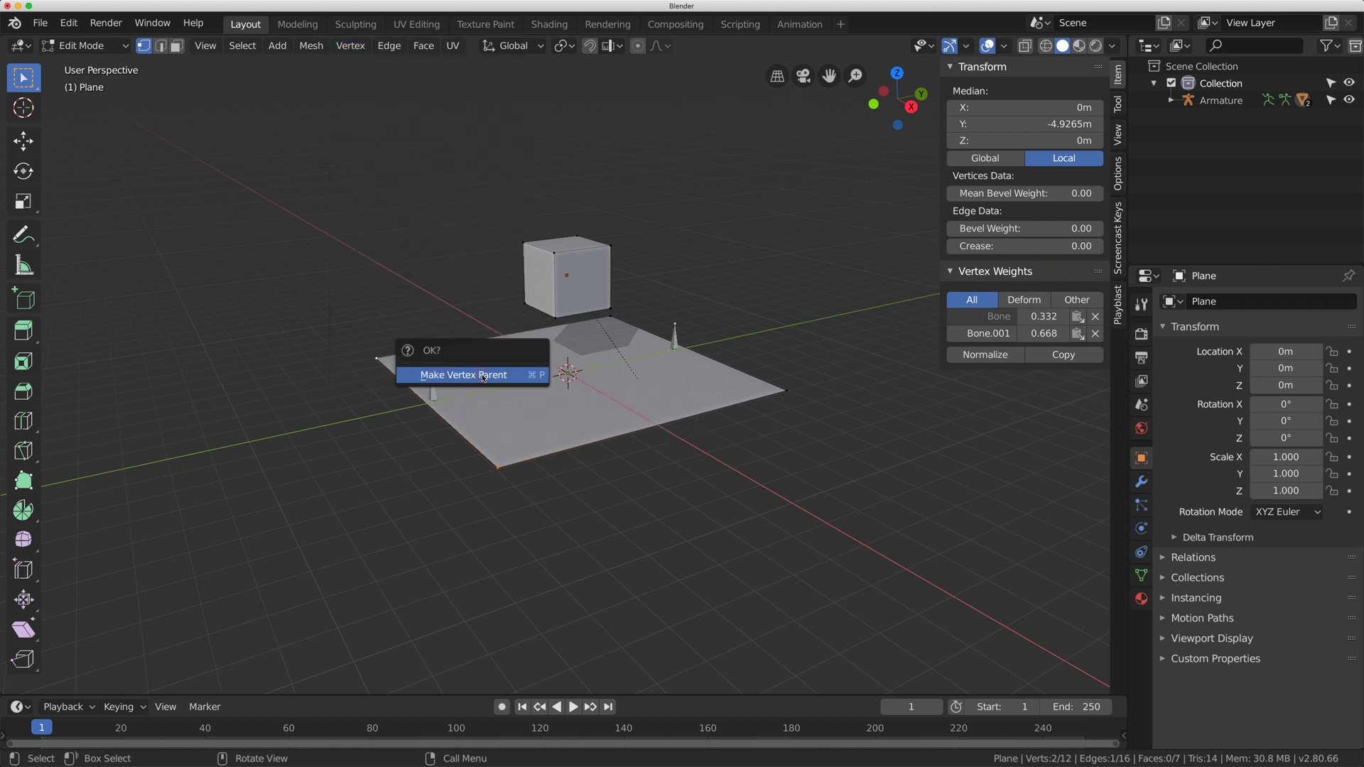
{"action": "left_click", "coordinate": [520, 376]}
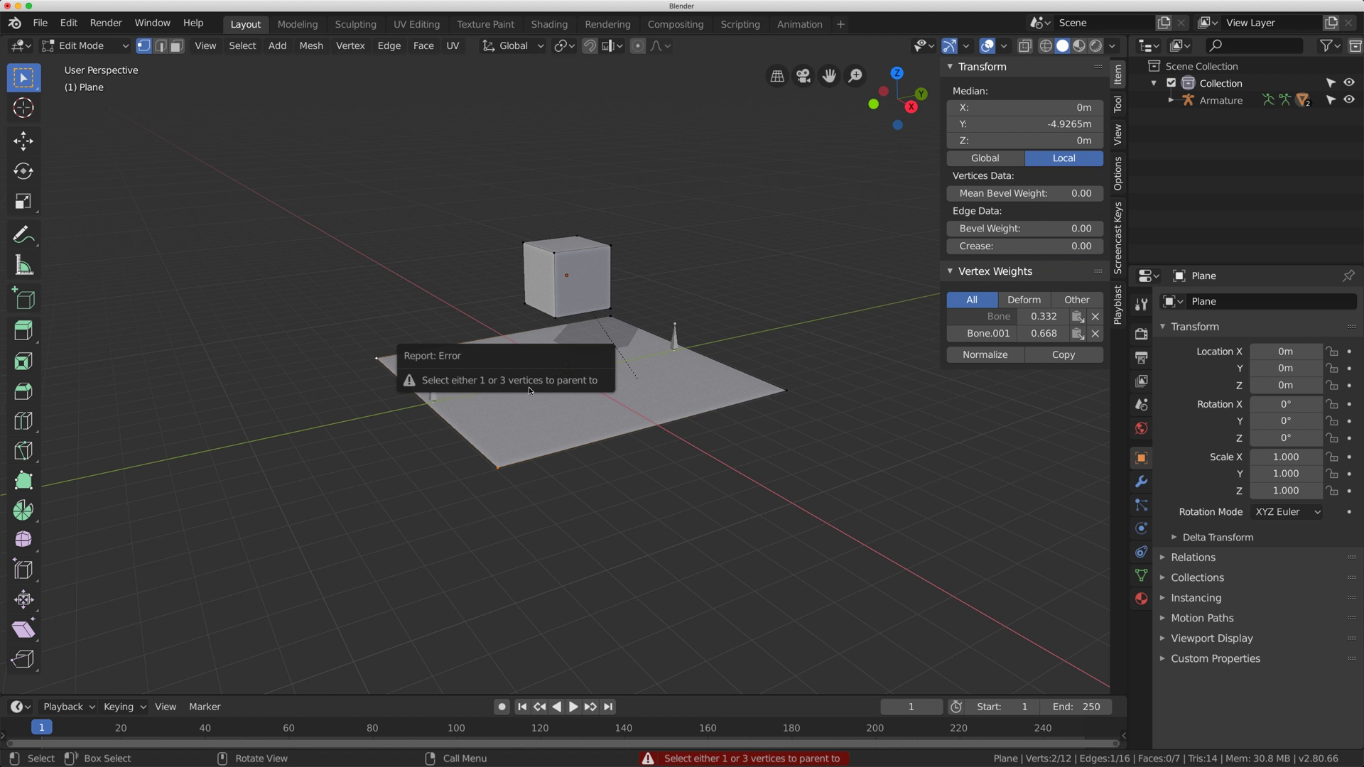
Annotate the plane's left corner and back-right edge in black, then return to Object Mode
{"action": "left_click", "coordinate": [258, 383]}
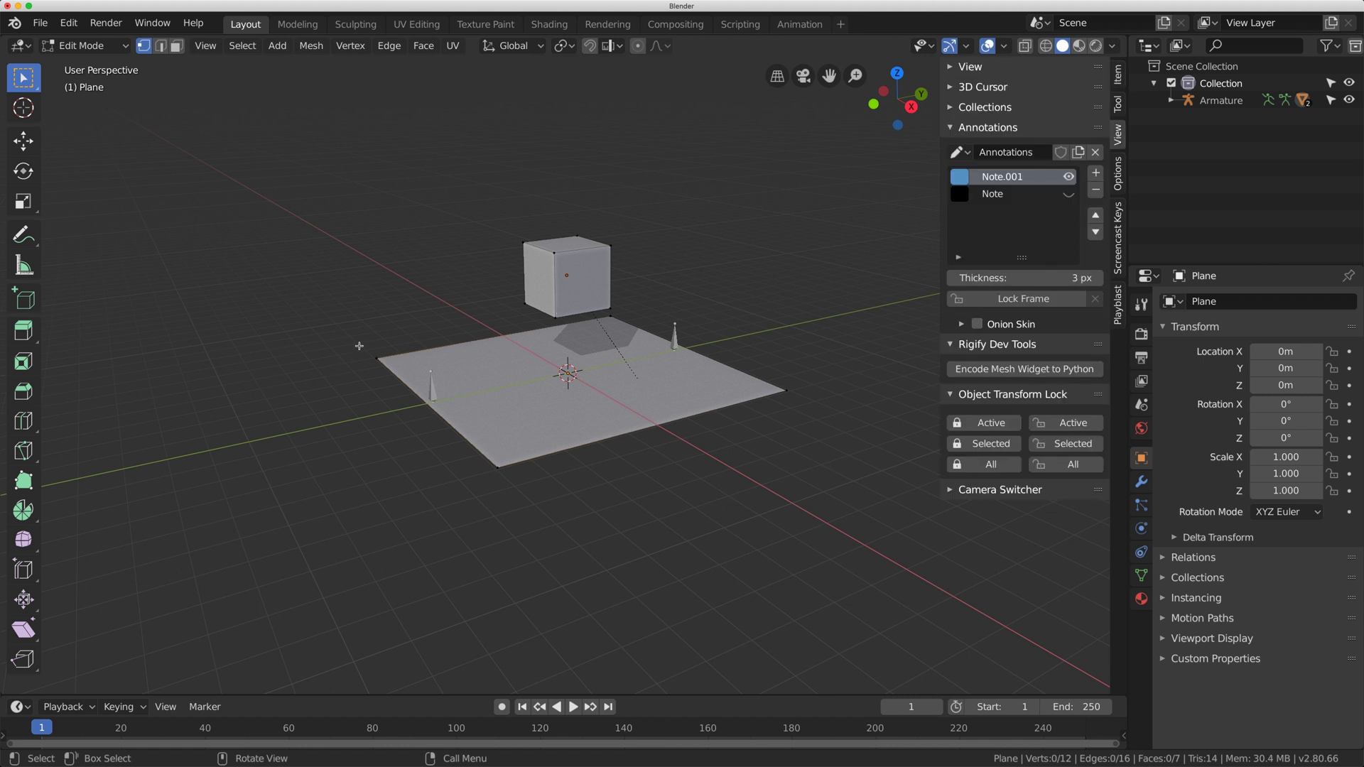
{"action": "mouse_move", "coordinate": [359, 346]}
{"action": "left_mouse_down"}
{"action": "mouse_move", "coordinate": [397, 346]}
{"action": "mouse_move", "coordinate": [362, 339]}
{"action": "mouse_move", "coordinate": [360, 360]}
{"action": "mouse_move", "coordinate": [400, 345]}
{"action": "mouse_move", "coordinate": [363, 348]}
{"action": "left_mouse_up"}
{"action": "left_click_drag", "start_coordinate": [783, 385], "coordinate": [611, 310]}
{"action": "left_click", "coordinate": [959, 176]}
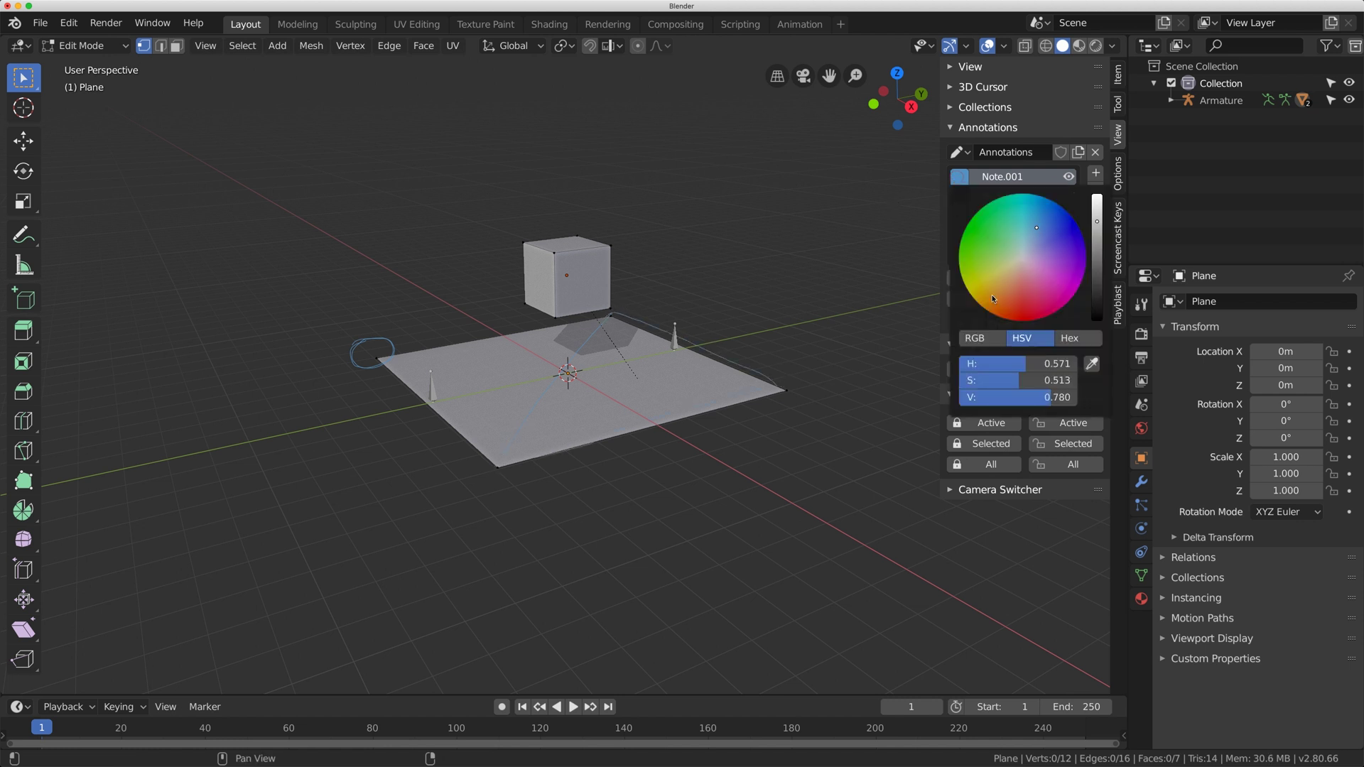
{"action": "left_click", "coordinate": [1095, 306]}
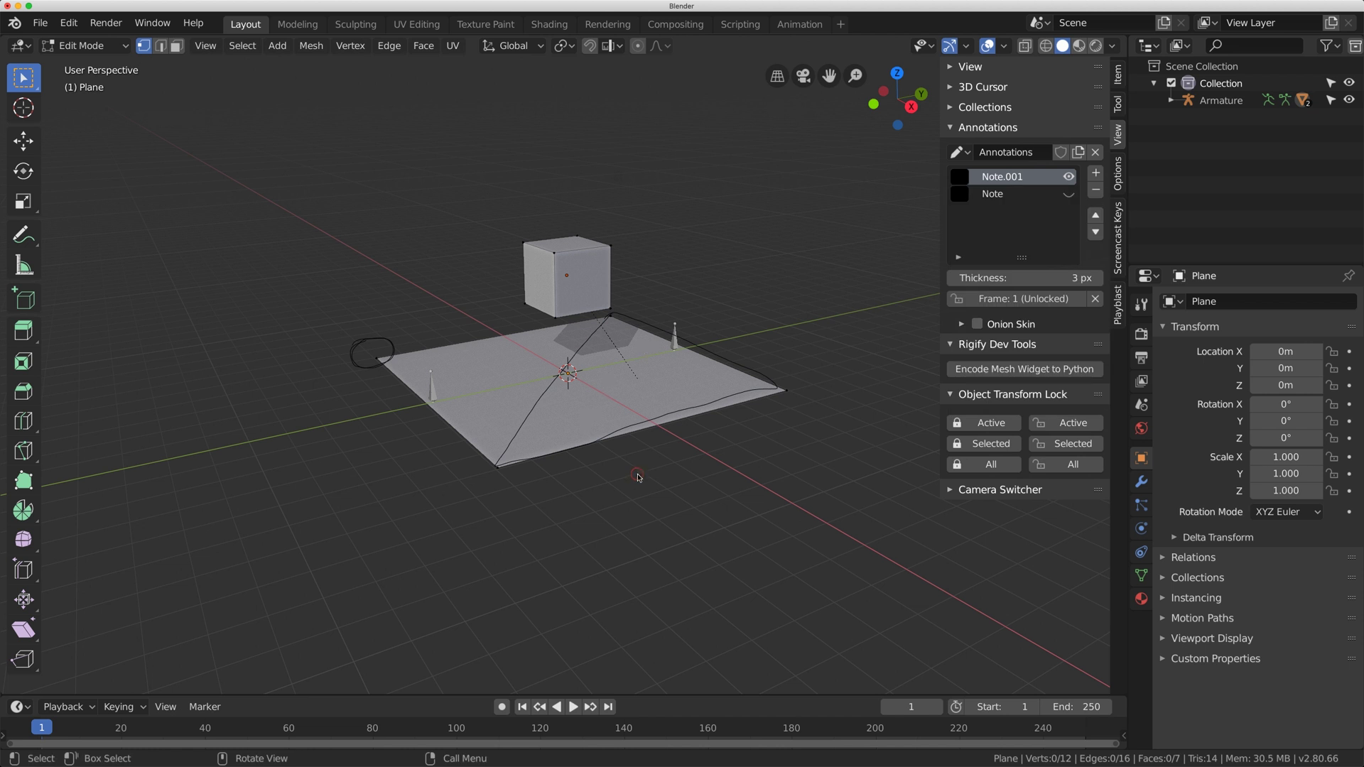
{"action": "key", "text": "Tab"}
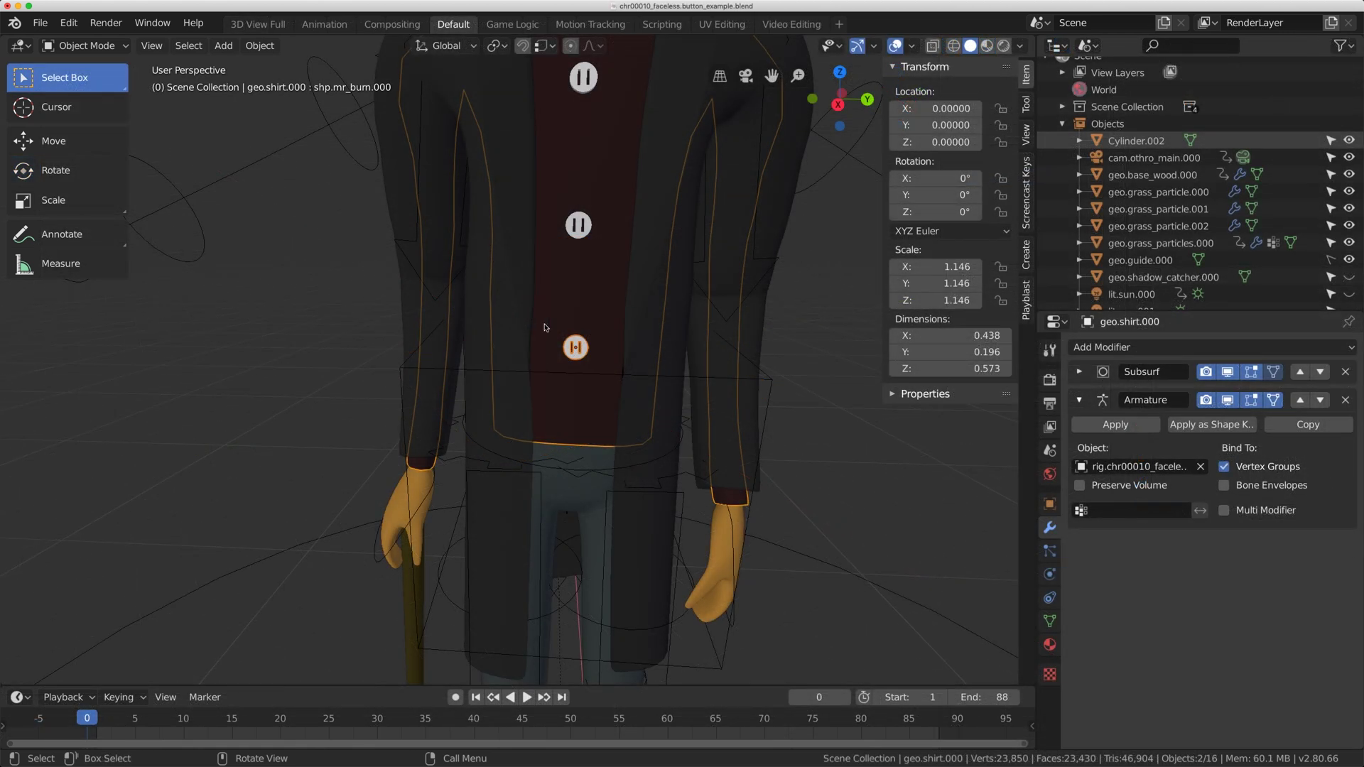
Frame the chest, select button Cylinder.002, then the shirt geo.shirt.000 as active
{"action": "middle_click_drag", "start_coordinate": [547, 327], "coordinate": [548, 361]}
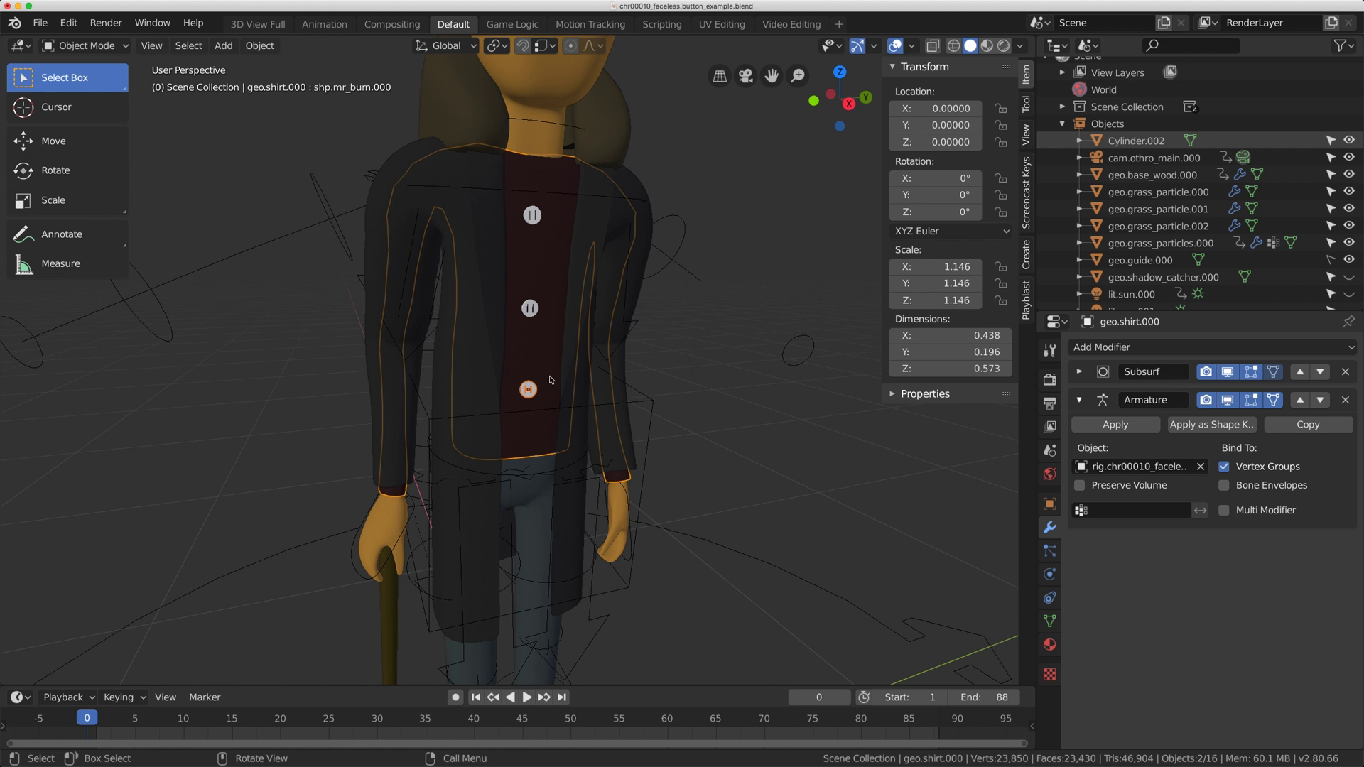
{"action": "scroll", "coordinate": [552, 378], "scroll_direction": "up", "scroll_amount": 2}
{"action": "scroll", "coordinate": [550, 366], "scroll_direction": "down", "scroll_amount": 2}
{"action": "scroll", "coordinate": [543, 368], "scroll_direction": "up", "scroll_amount": 2}
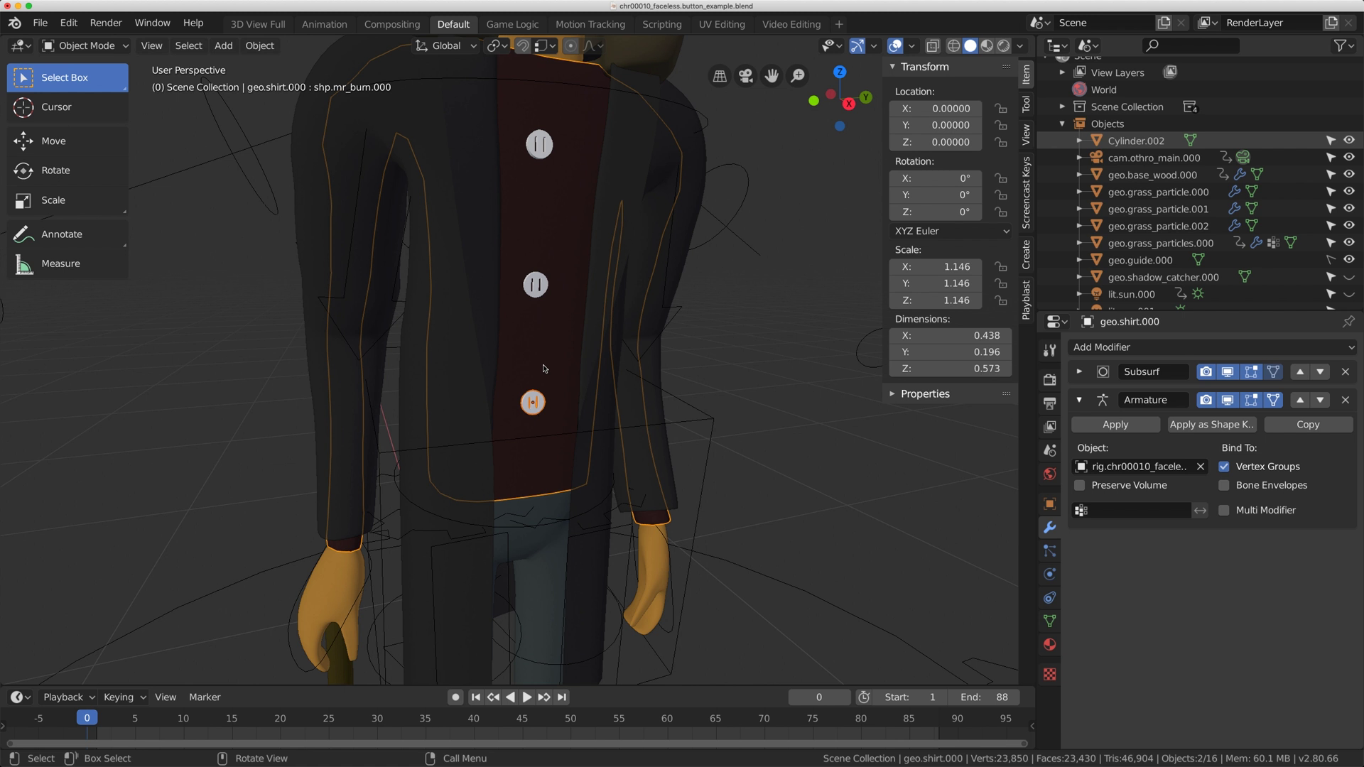
{"action": "middle_click_drag", "start_coordinate": [543, 368], "coordinate": [535, 203]}
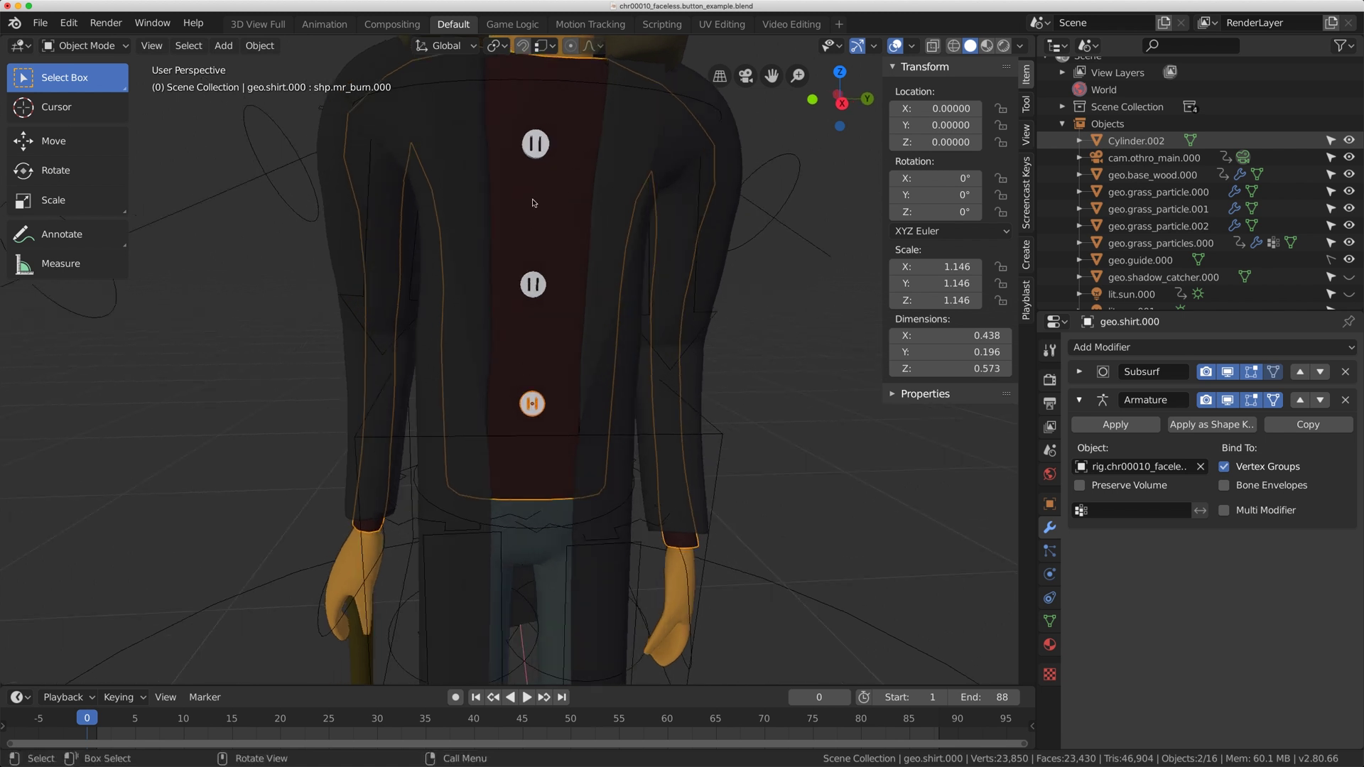
{"action": "left_click", "coordinate": [531, 151]}
{"action": "scroll", "coordinate": [533, 255], "scroll_direction": "up", "scroll_amount": 3}
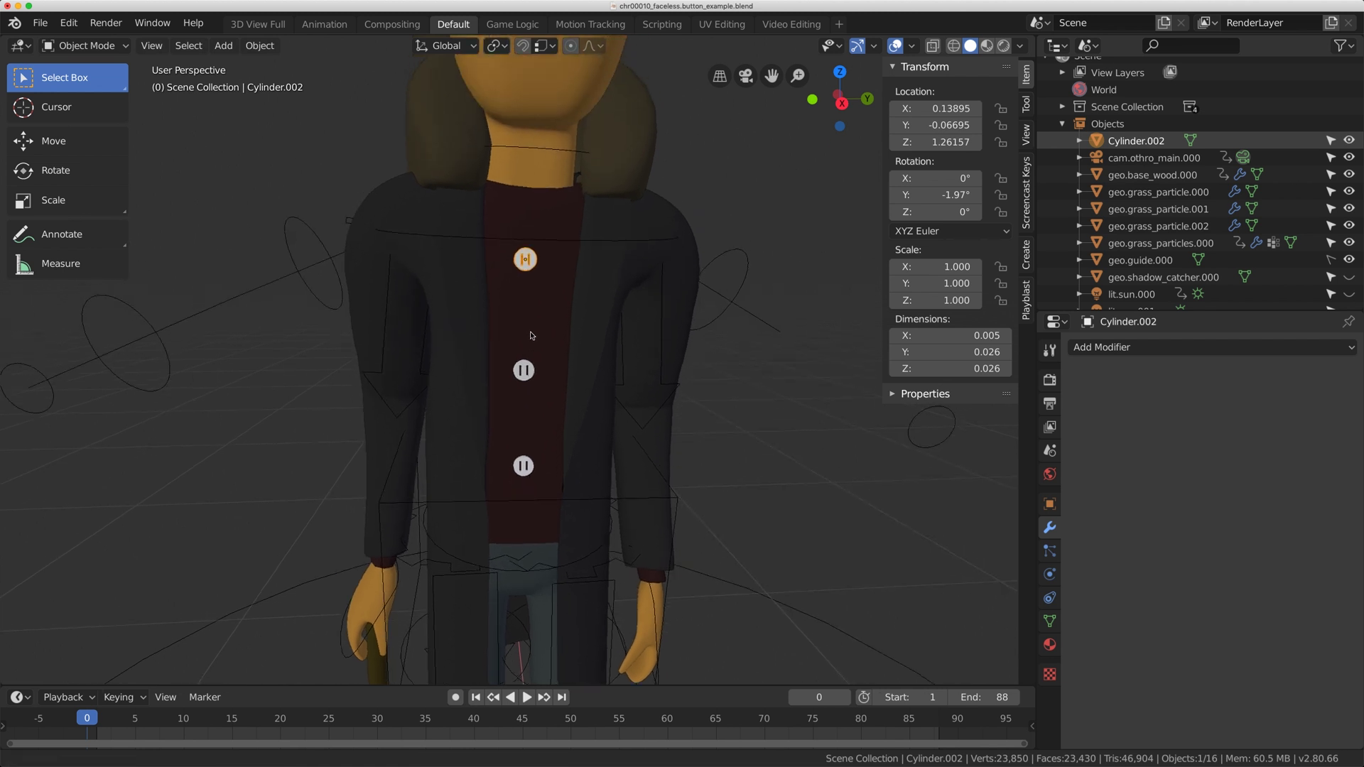
{"action": "left_click", "coordinate": [563, 317], "text": "shift"}
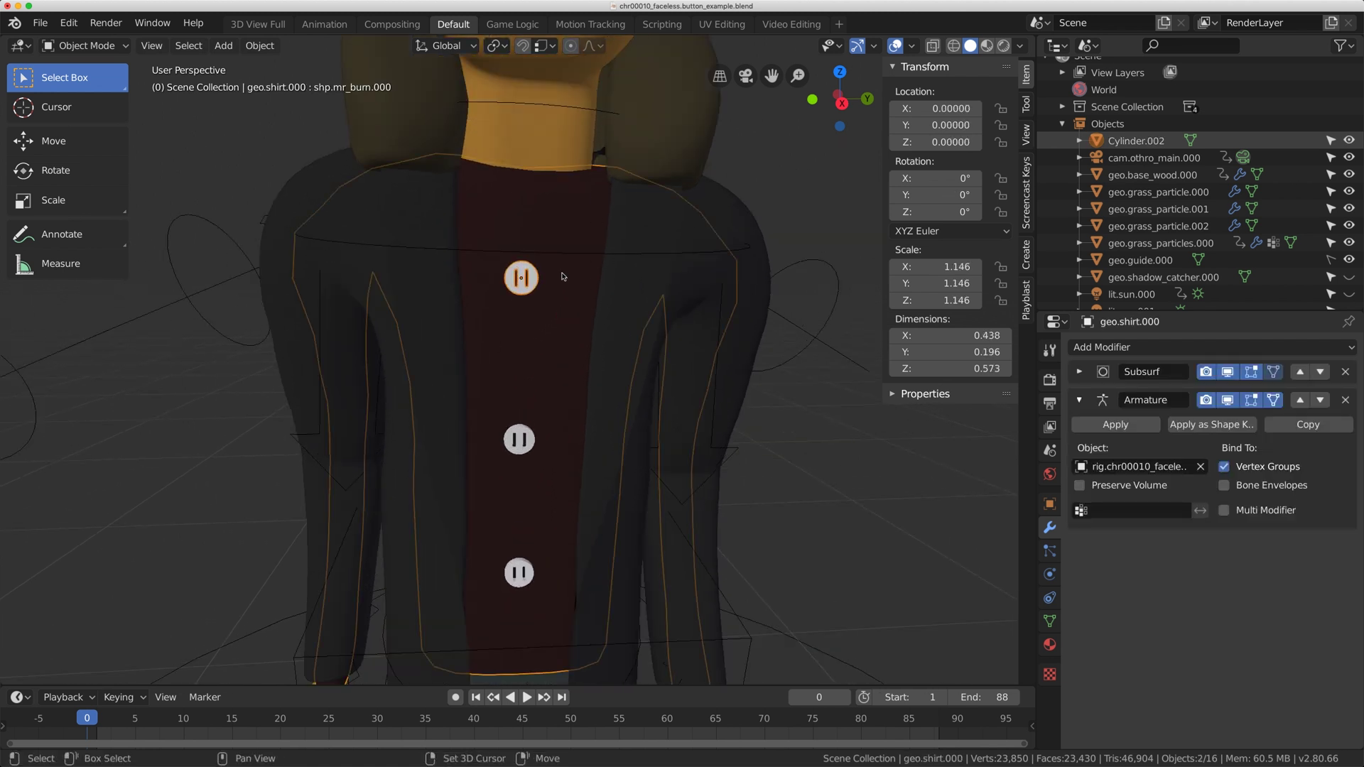
{"action": "left_click", "coordinate": [115, 45]}
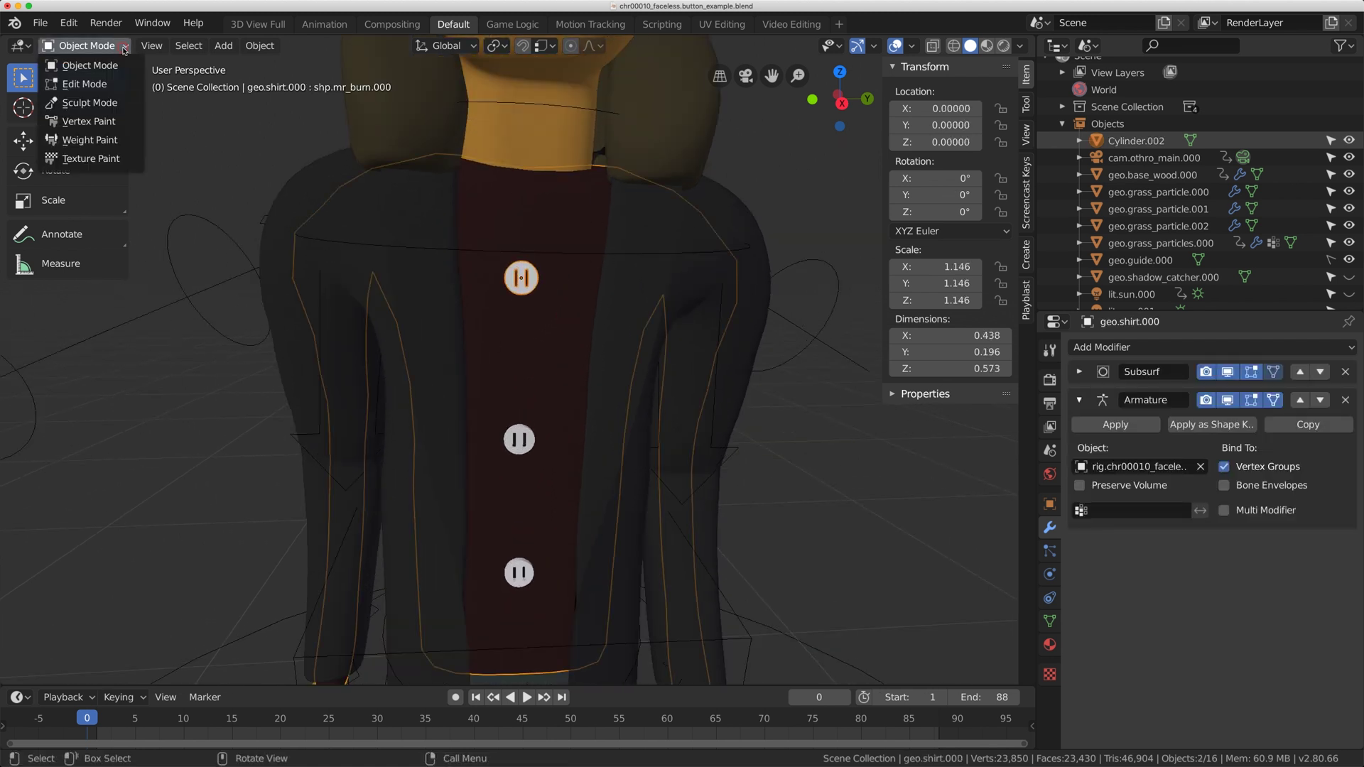
In Edit Mode with X-ray on, select the shirt vertices near the top button
{"action": "left_click", "coordinate": [130, 86]}
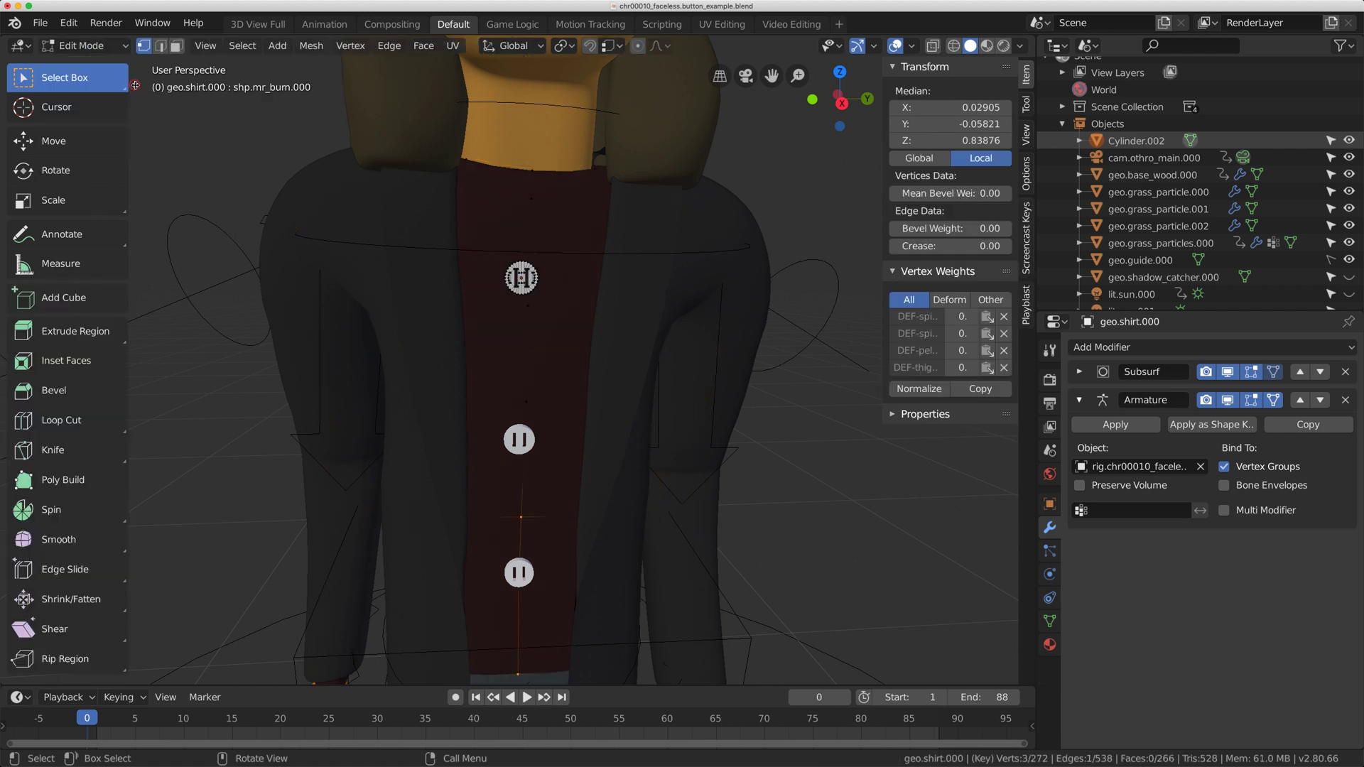
{"action": "left_click", "coordinate": [527, 268]}
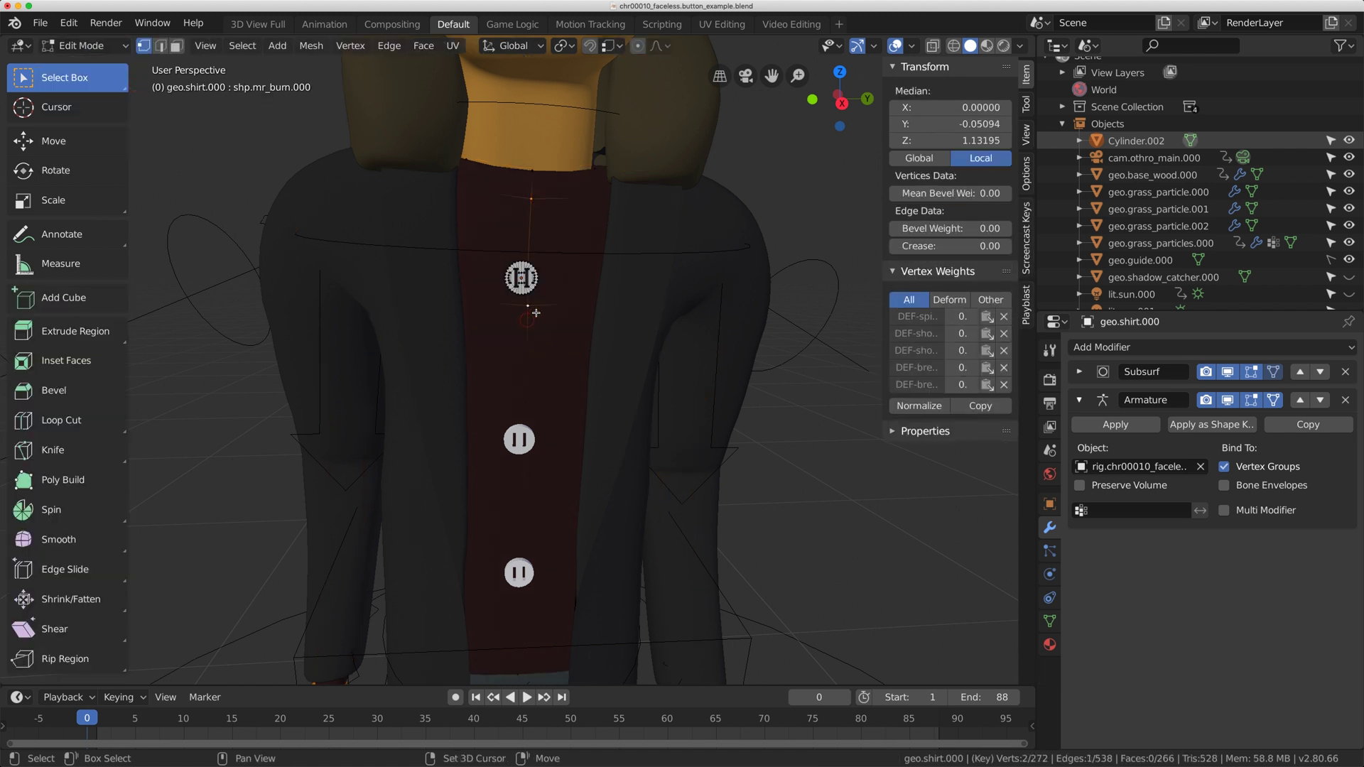
{"action": "key", "text": "alt+z"}
{"action": "left_click", "coordinate": [630, 296], "text": "shift"}
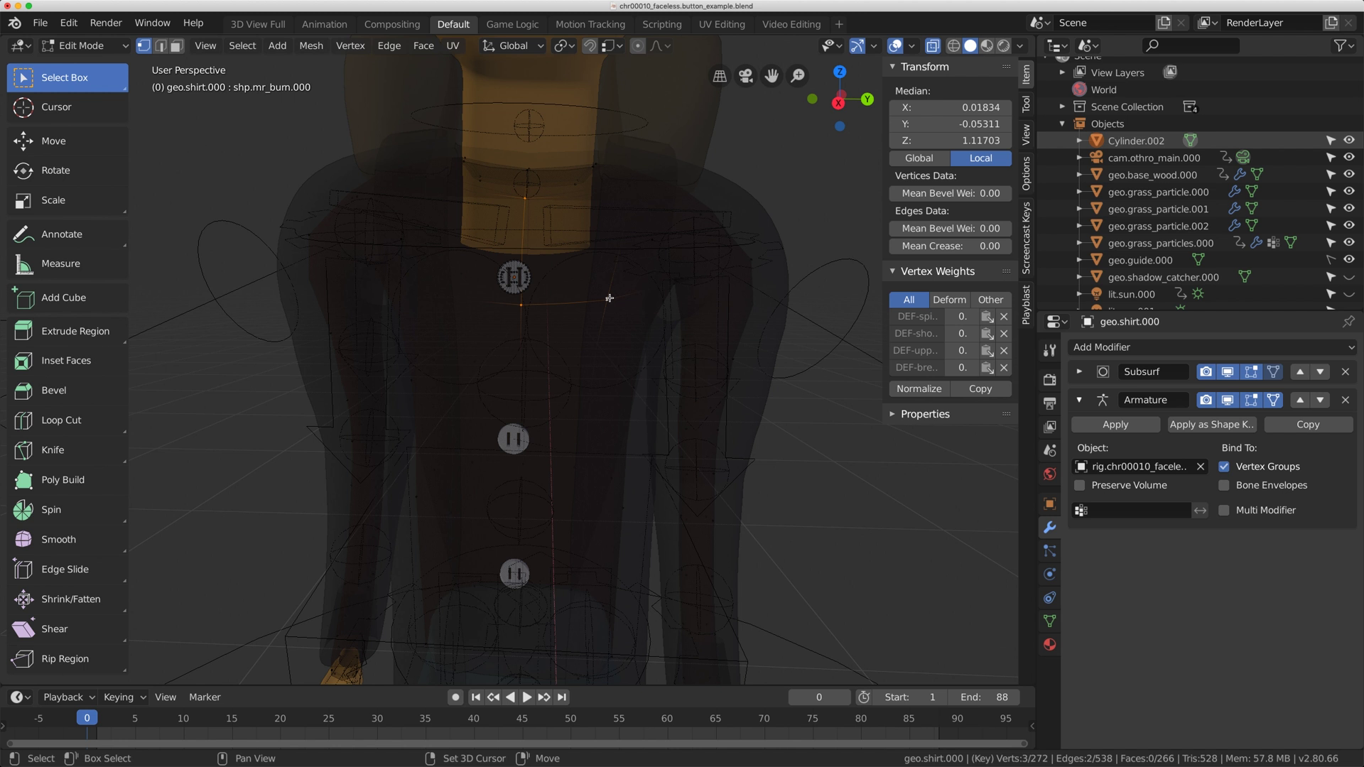
Vertex-parent the top button Cylinder.002 to the selected shirt vertices
{"action": "left_click", "coordinate": [350, 46]}
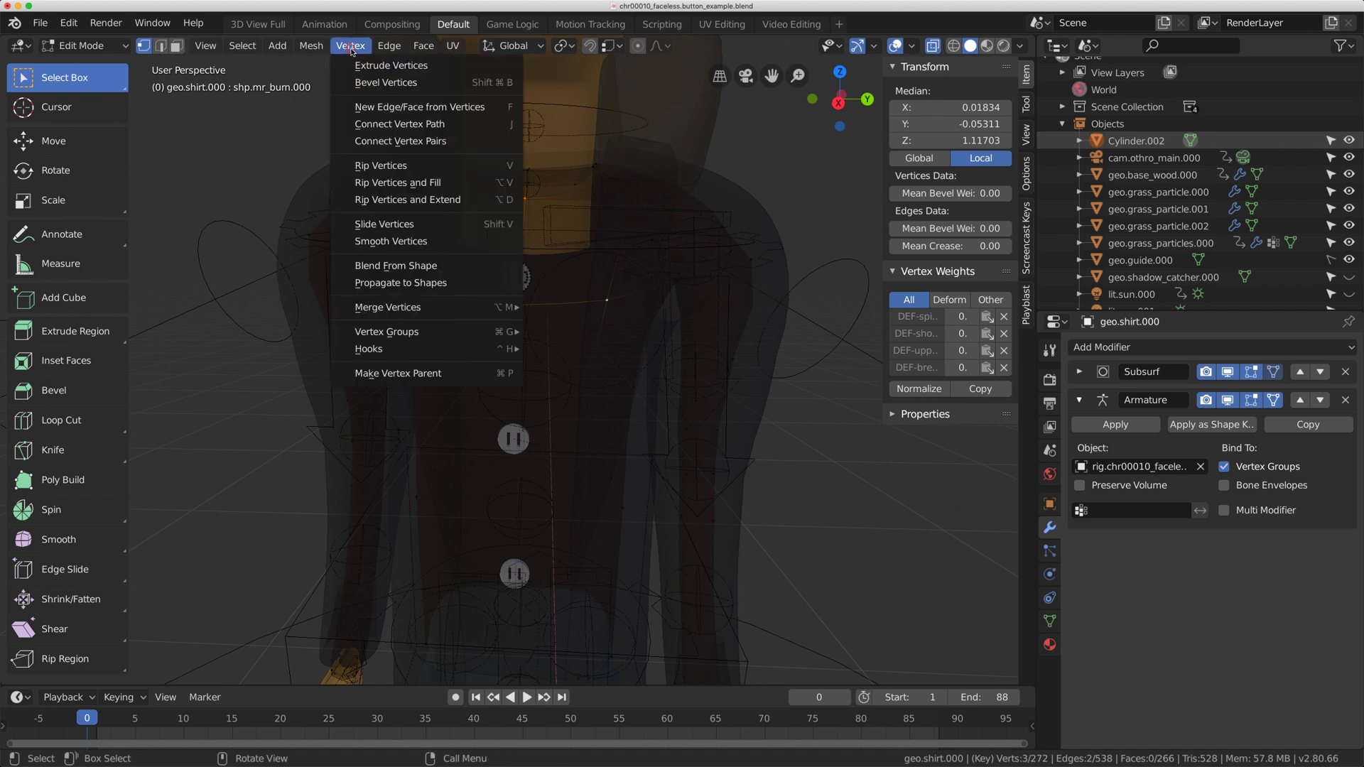
{"action": "left_click", "coordinate": [476, 374]}
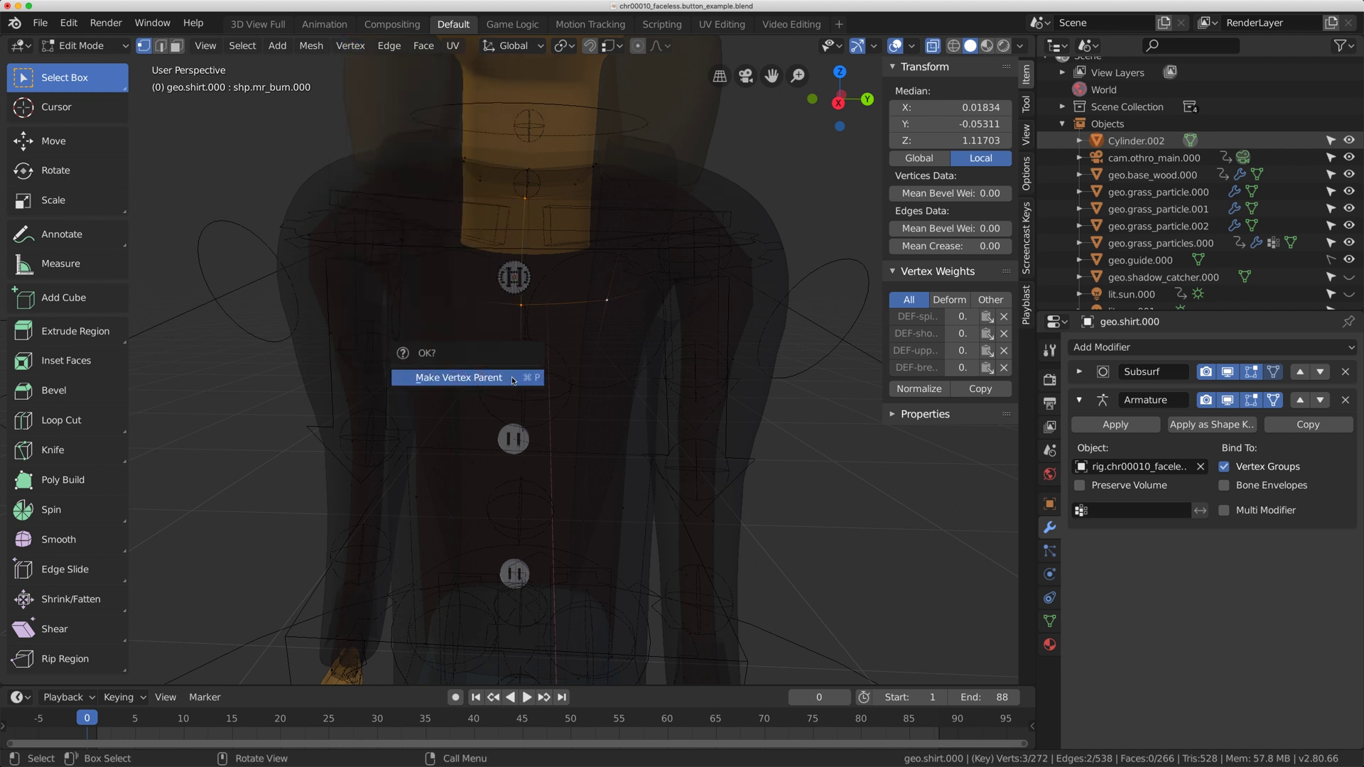
{"action": "left_click", "coordinate": [513, 378]}
{"action": "scroll", "coordinate": [555, 242], "scroll_direction": "down", "scroll_amount": 3}
{"action": "scroll", "coordinate": [500, 270], "scroll_direction": "up", "scroll_amount": 2}
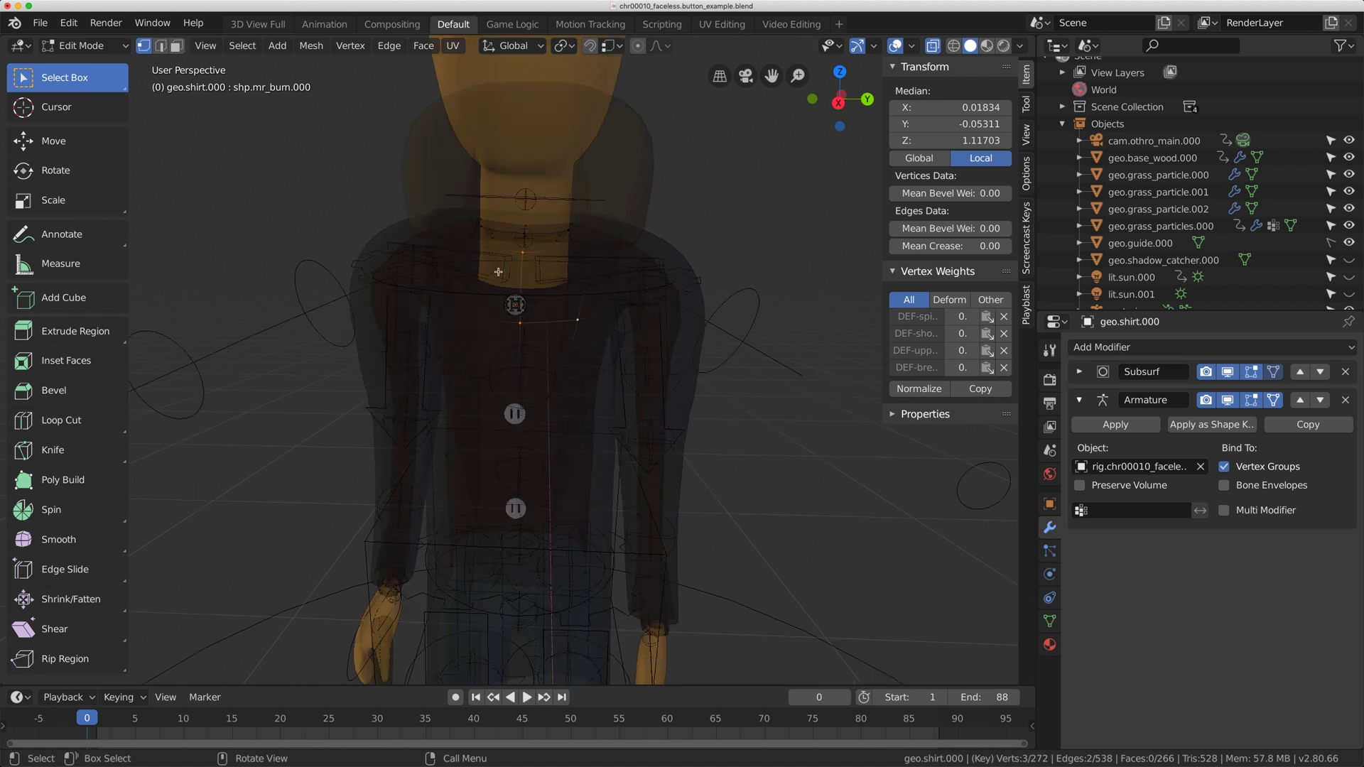
{"action": "left_click", "coordinate": [82, 45]}
Return the shirt to Object Mode and put the rig's chest bone into Pose Mode
{"action": "left_click", "coordinate": [91, 65]}
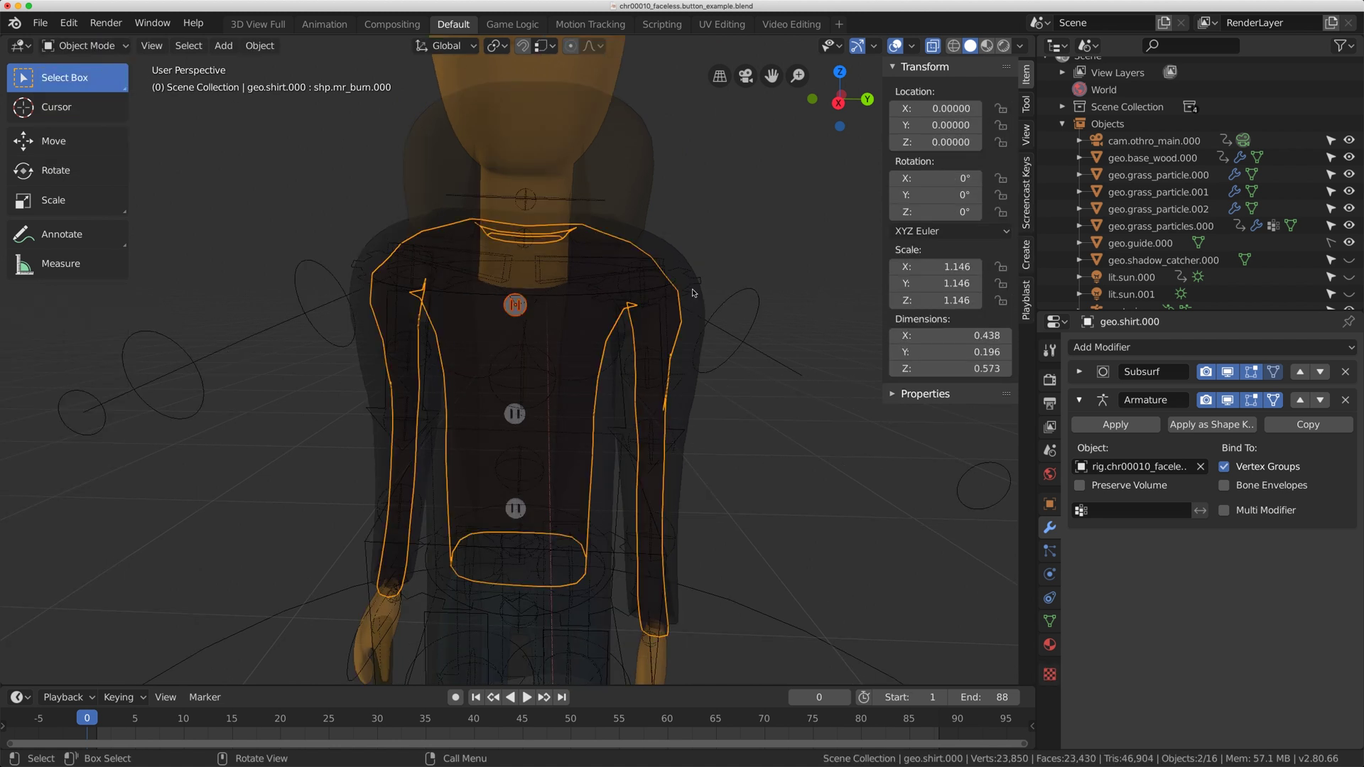
{"action": "left_click", "coordinate": [748, 297]}
{"action": "key", "text": "ctrl+Tab"}
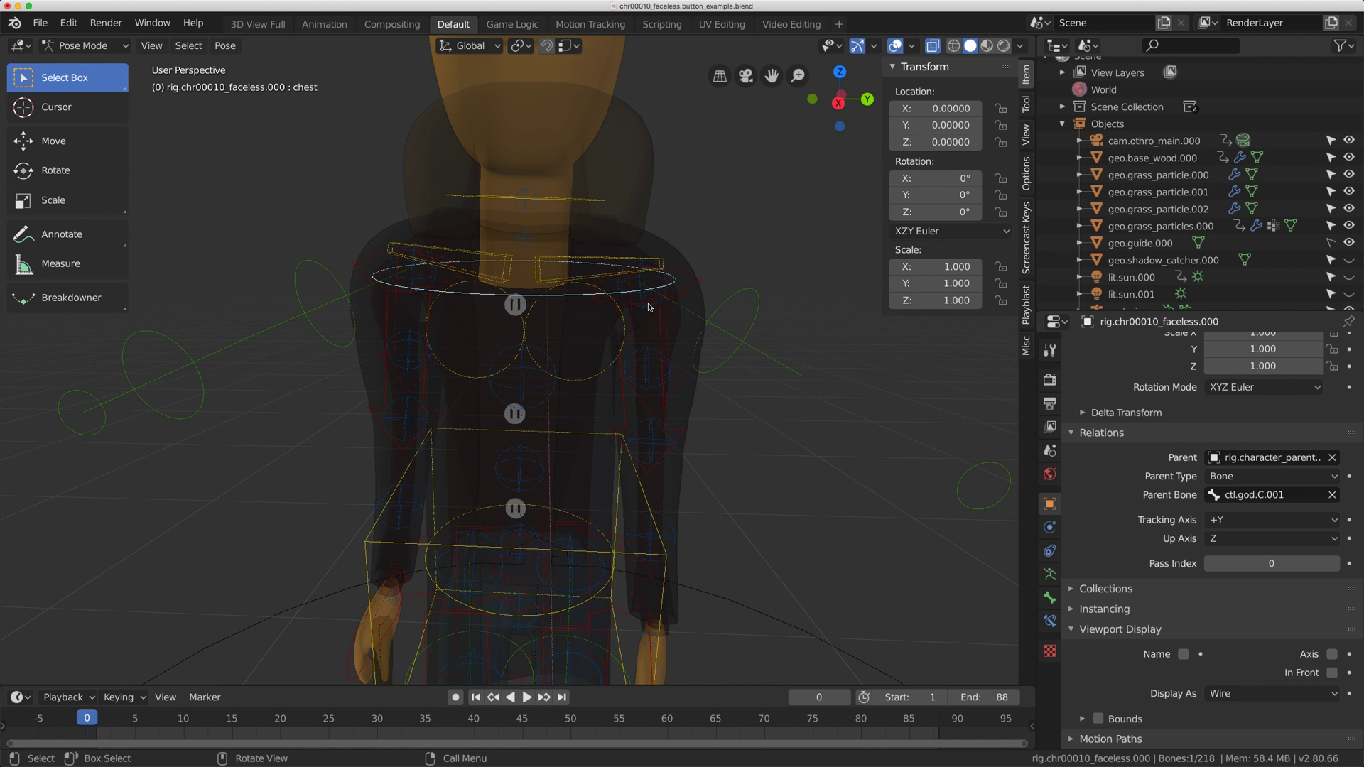
Rotate and move the chest bone to check that the buttons follow the shirt
{"action": "key", "text": "r"}
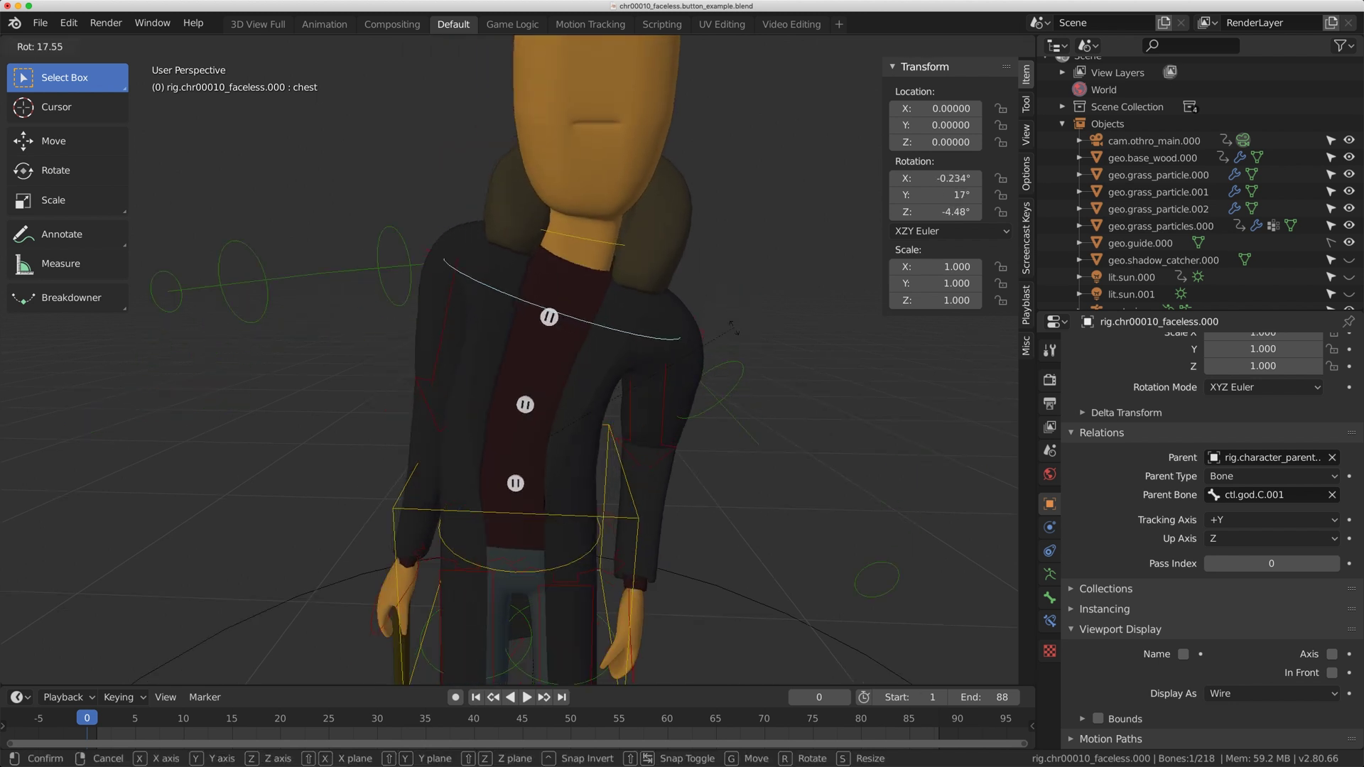
{"action": "left_click", "coordinate": [710, 310]}
{"action": "key", "text": "g"}
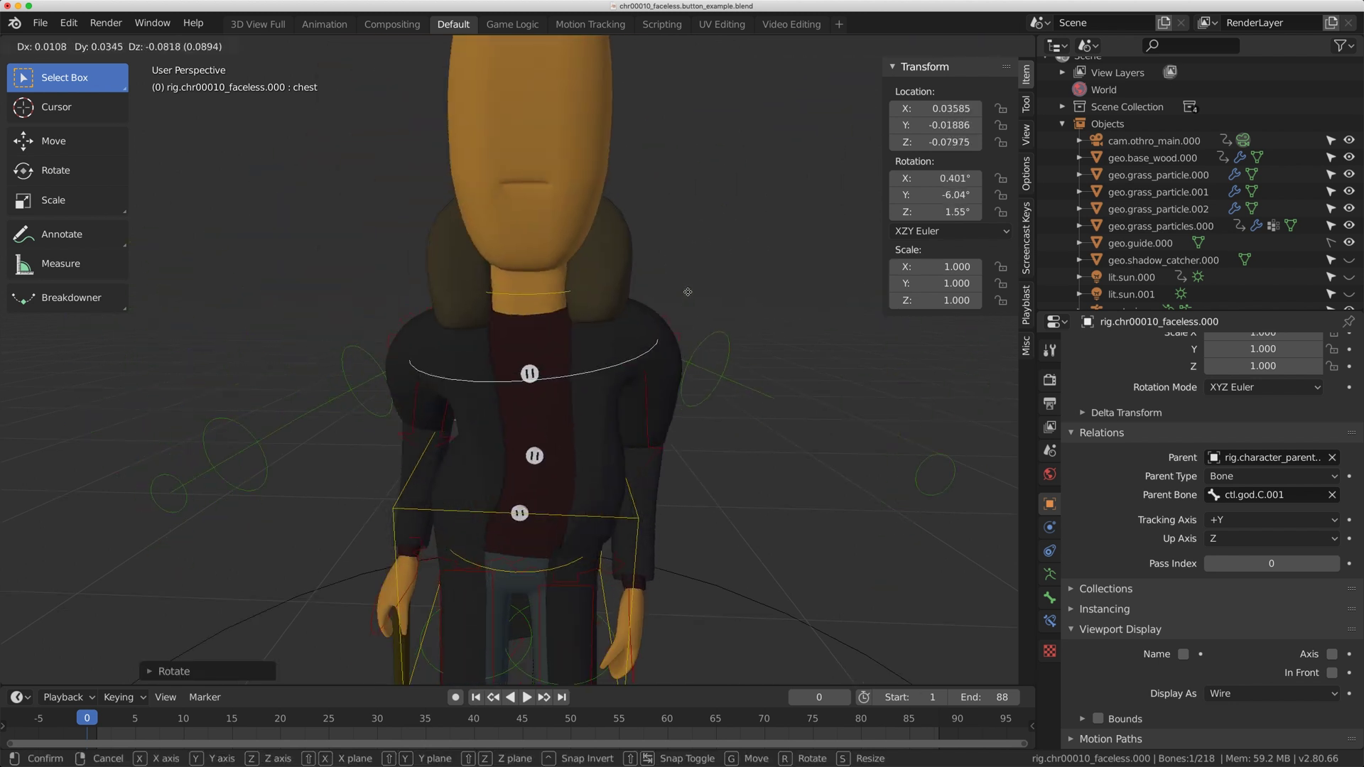
{"action": "left_click", "coordinate": [688, 291]}
{"action": "scroll", "coordinate": [688, 292], "scroll_direction": "down", "scroll_amount": 3}
{"action": "scroll", "coordinate": [639, 213], "scroll_direction": "up", "scroll_amount": 3}
Test pulling the chest bone high and rotating it, cancelling both to restore the rest pose
{"action": "key", "text": "g"}
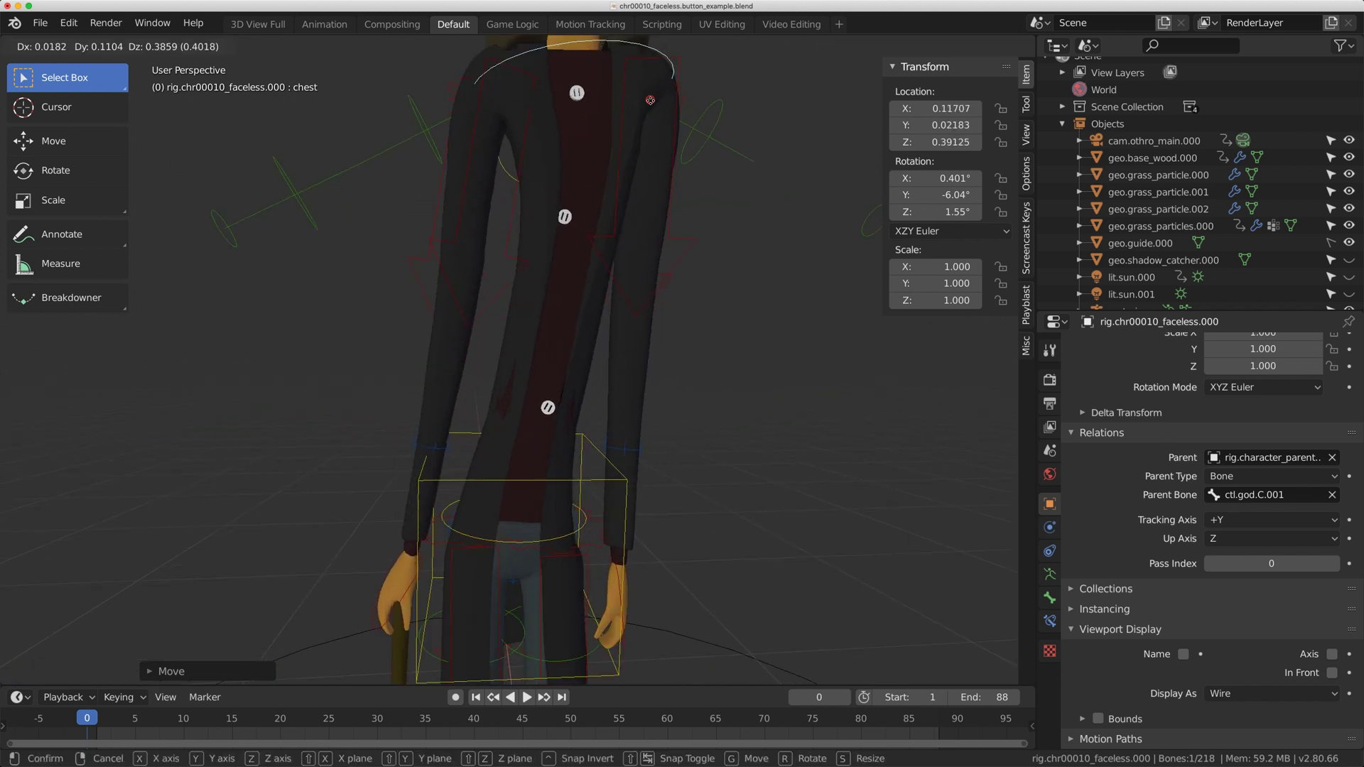
{"action": "scroll", "coordinate": [650, 99], "scroll_direction": "down", "scroll_amount": 4}
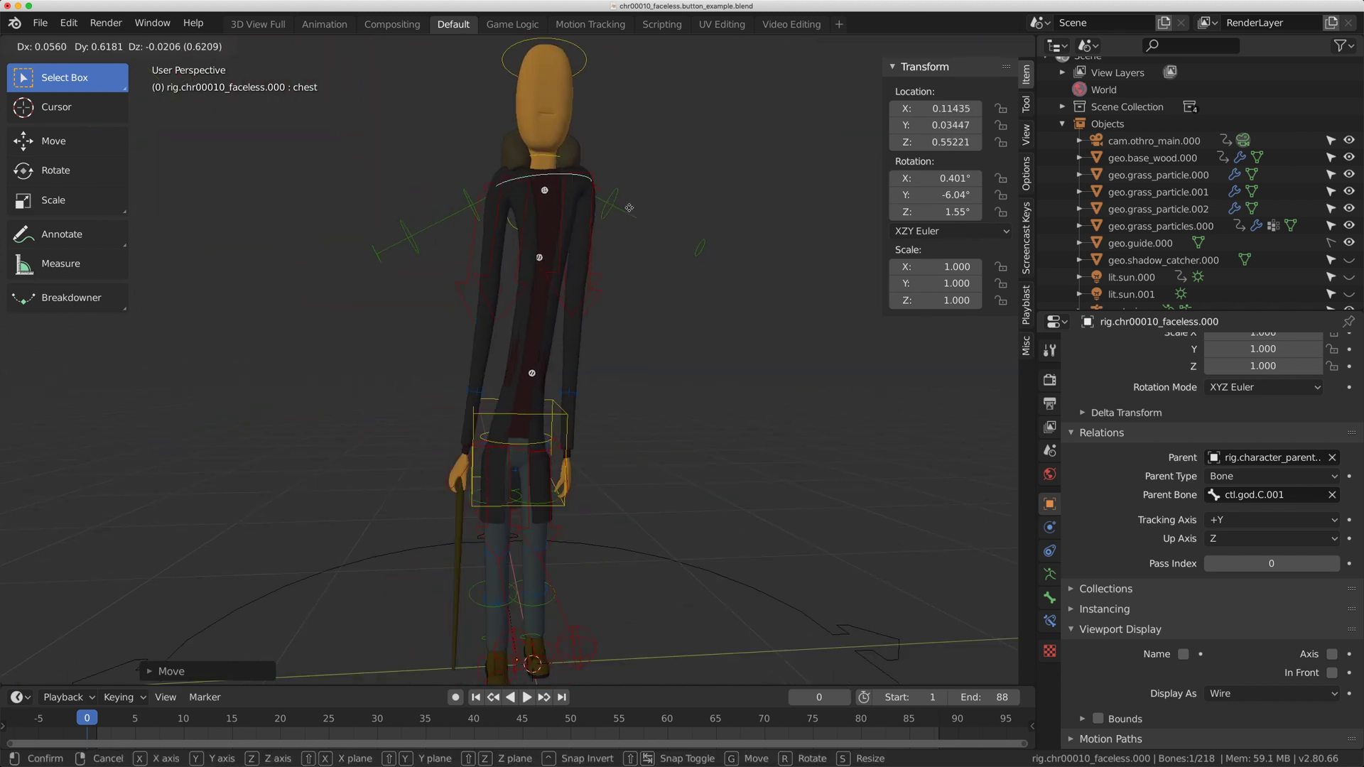
{"action": "key", "text": "Escape"}
{"action": "scroll", "coordinate": [629, 207], "scroll_direction": "down", "scroll_amount": 2}
{"action": "scroll", "coordinate": [632, 284], "scroll_direction": "up", "scroll_amount": 4}
{"action": "key", "text": "r"}
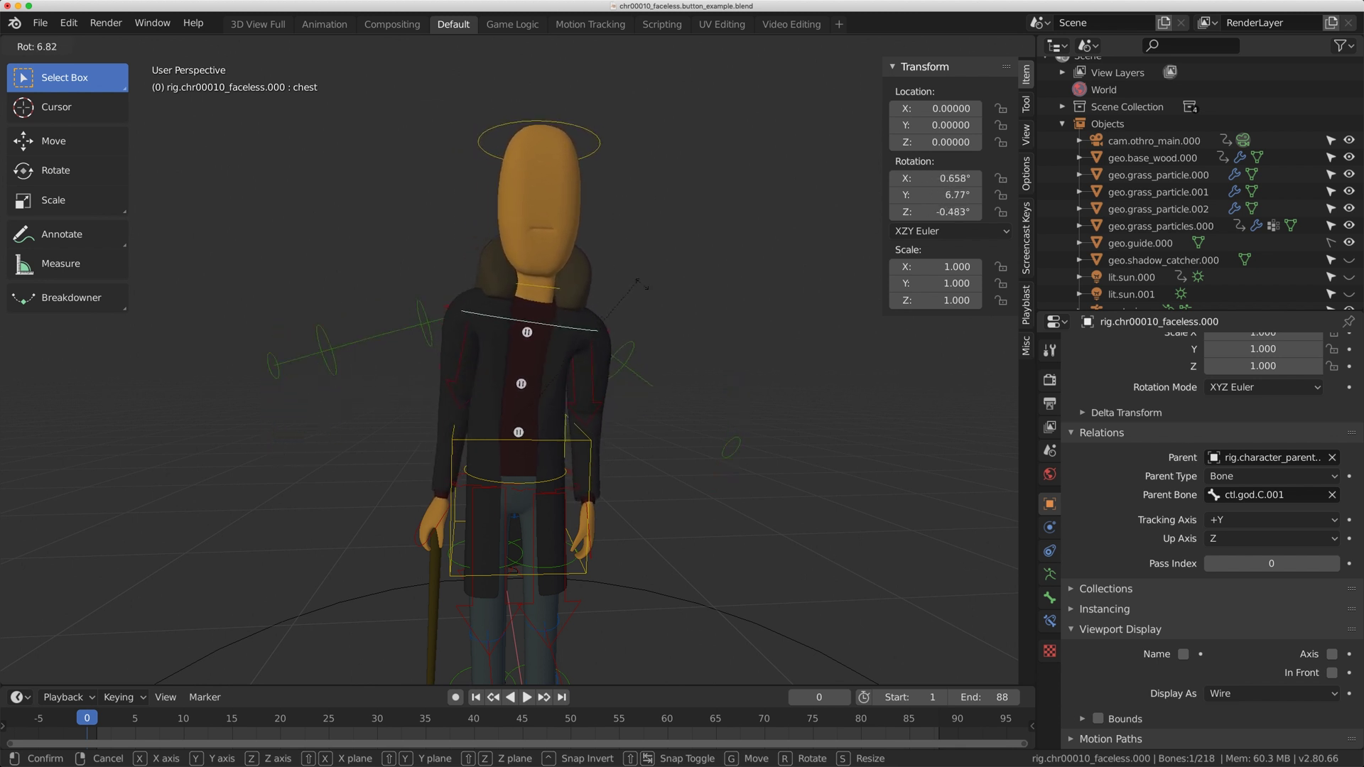
{"action": "key", "text": "Escape"}
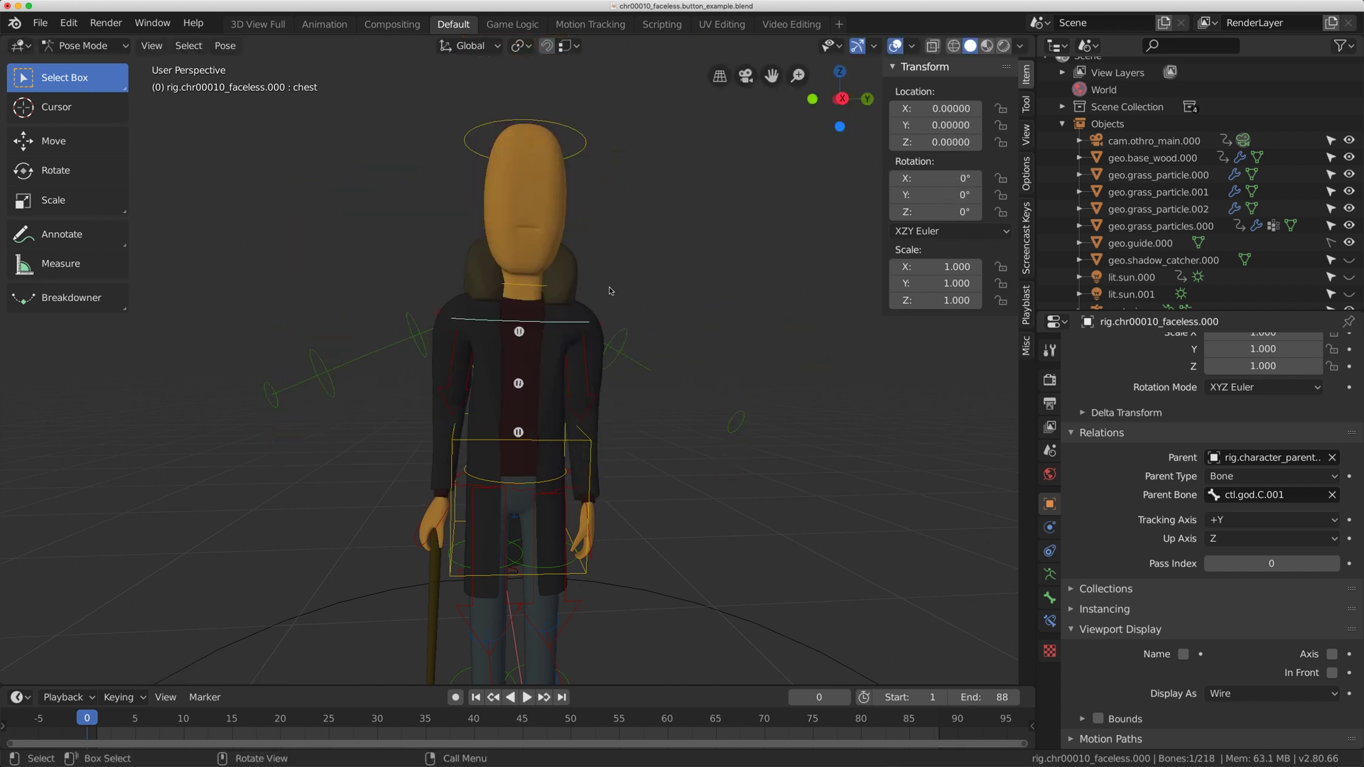